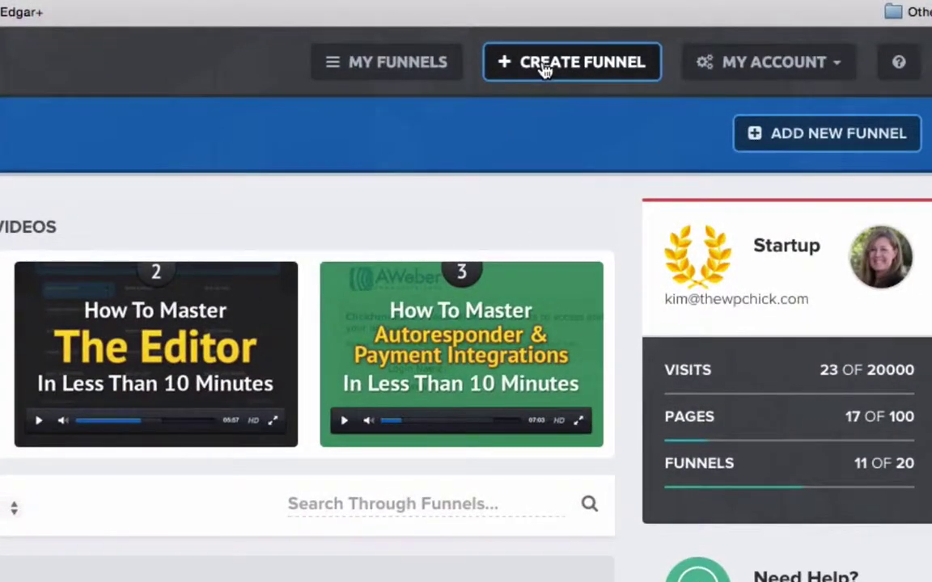
# Start a new funnel and choose the Optin Lead Capture Funnel type
pyautogui.click(545, 71)
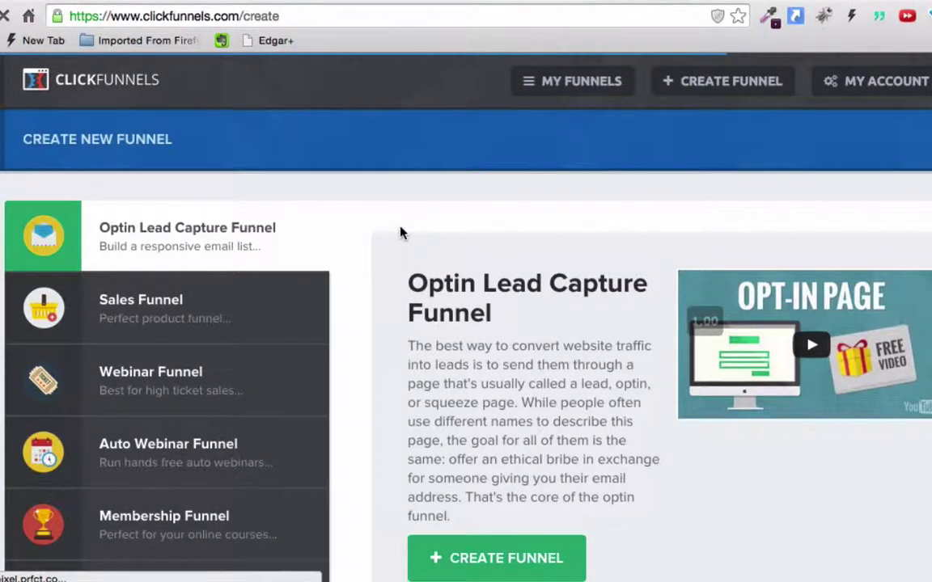
pyautogui.scroll(-3, 381, 405)
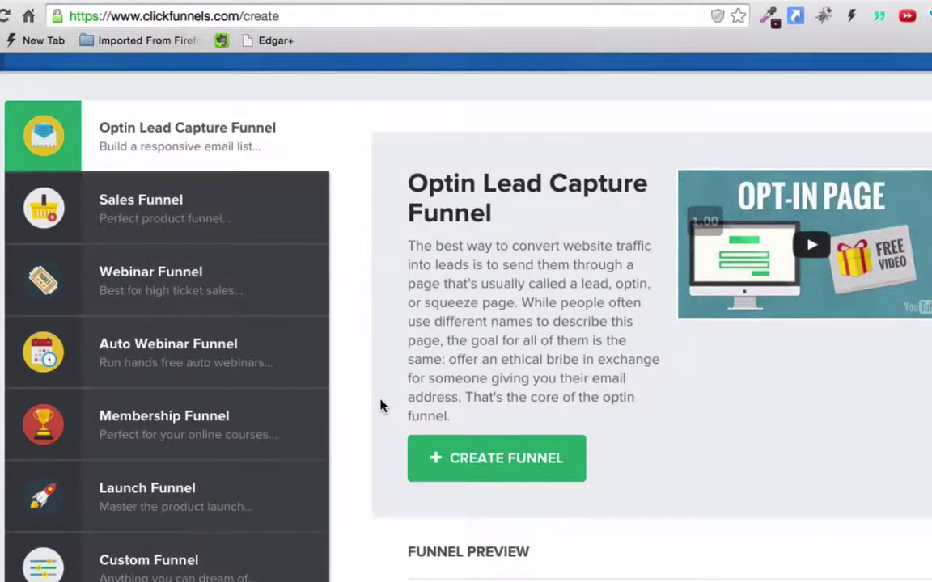
pyautogui.scroll(-3, 380, 405)
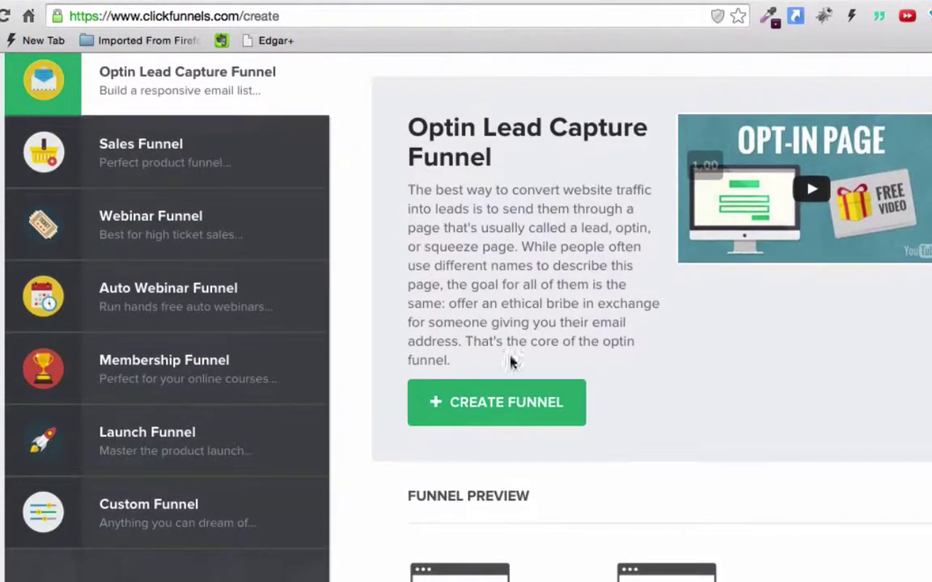
pyautogui.scroll(3, 652, 298)
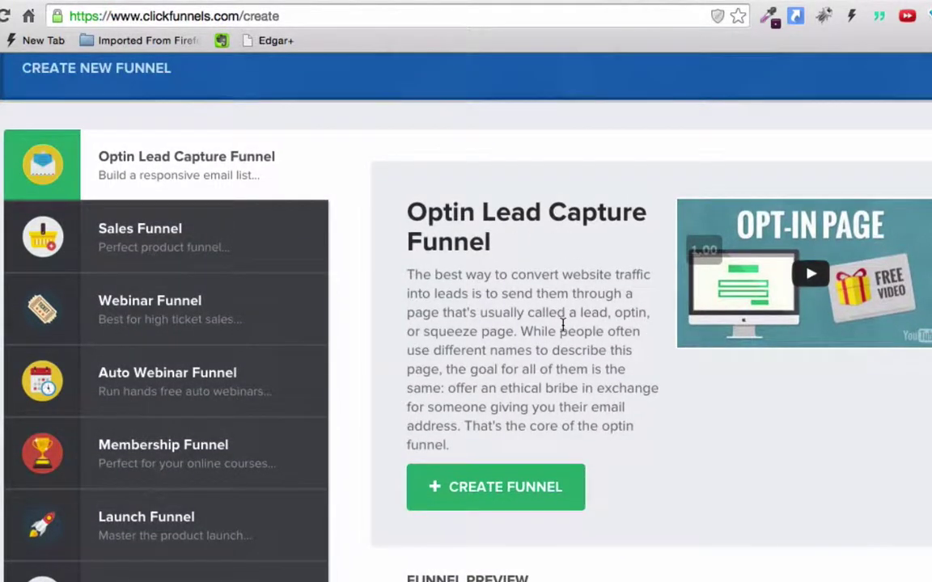
pyautogui.scroll(-3, 564, 327)
pyautogui.click(466, 396)
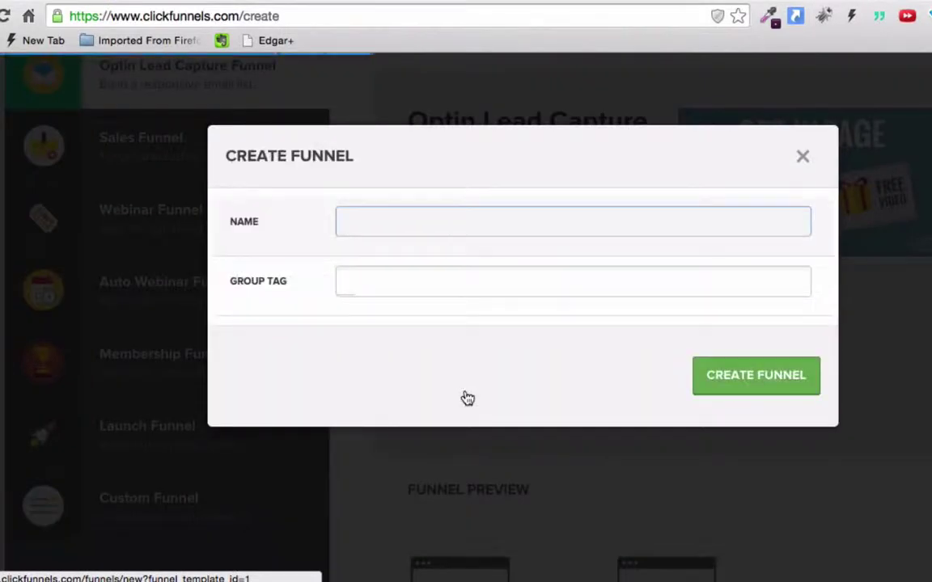
# Name the funnel 'CF demo', tag it Funnelology, and create it
pyautogui.click(387, 217)
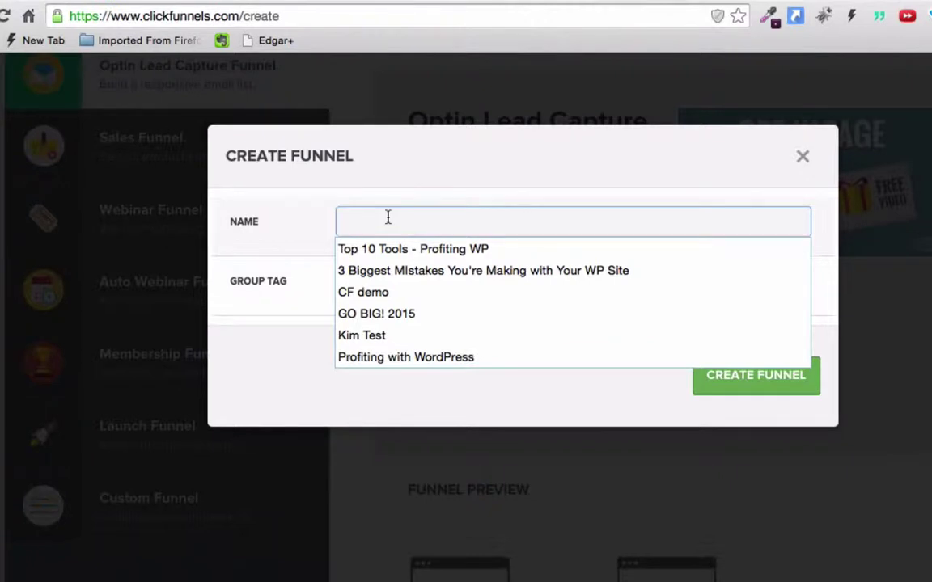
pyautogui.write('CF')
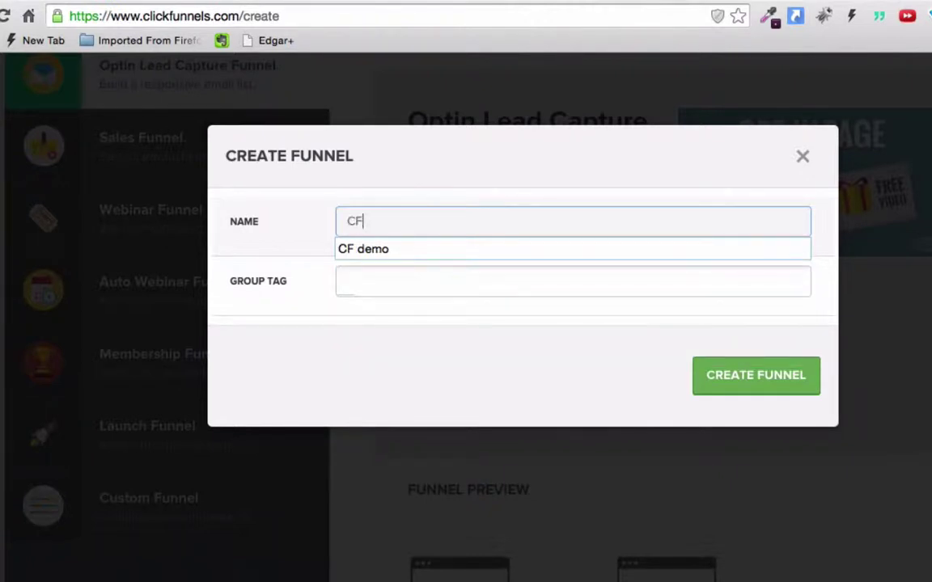
pyautogui.click(384, 248)
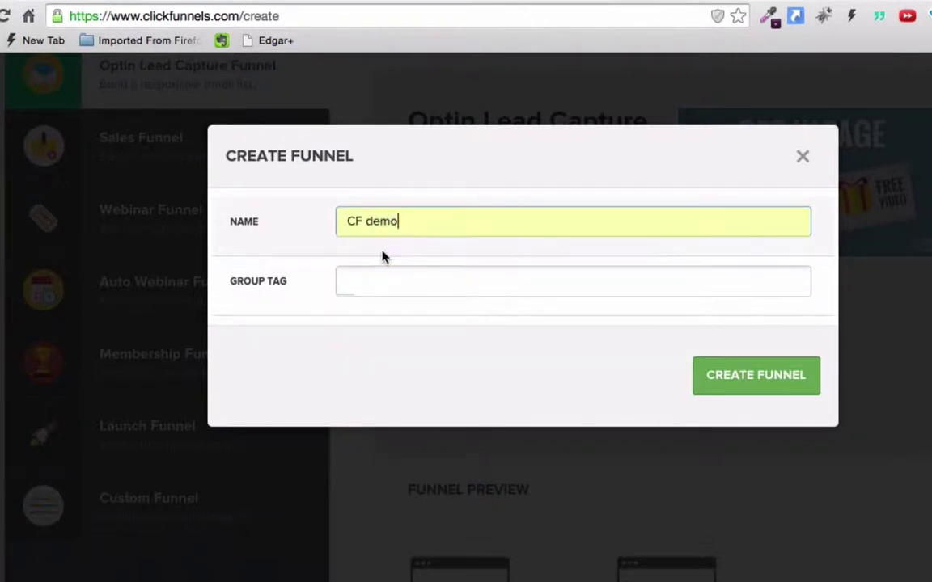
pyautogui.click(452, 280)
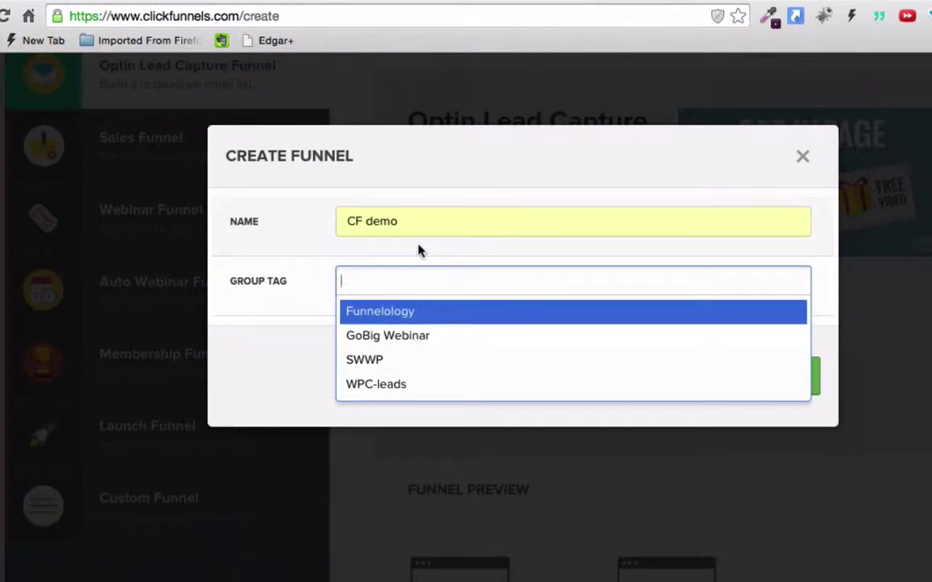
pyautogui.press('Return')
pyautogui.click(754, 377)
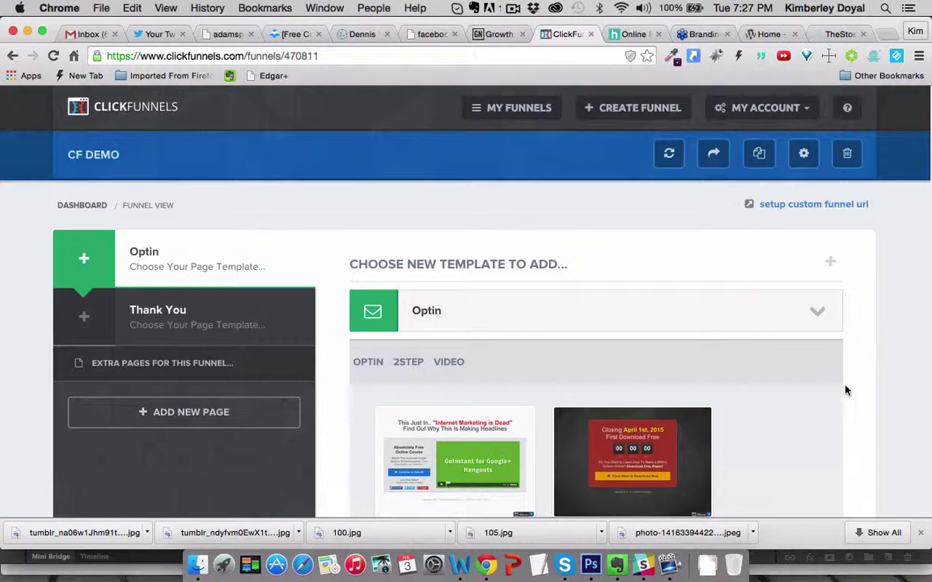
# Find the Dark Big Headline template in the gallery and apply it to the Optin page
pyautogui.scroll(-3, 846, 392)
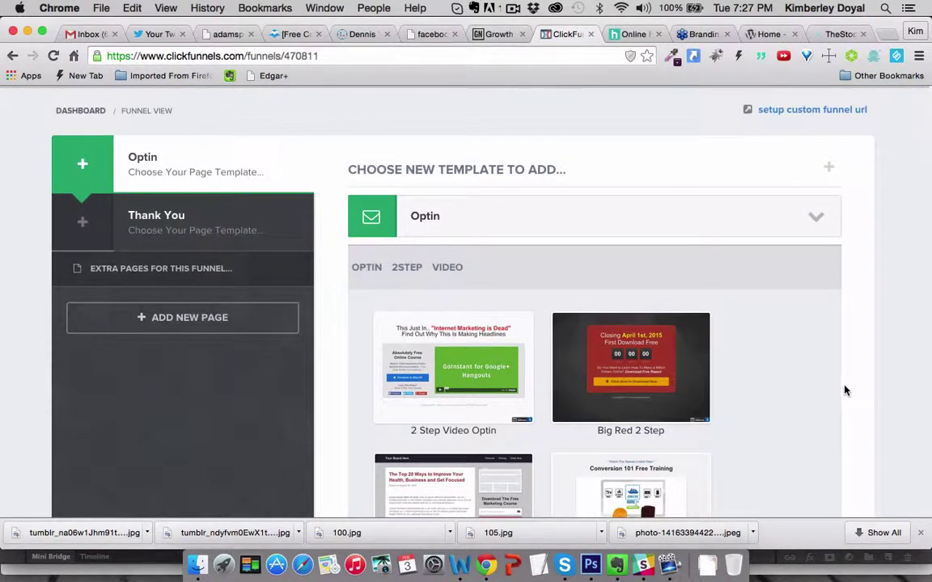
pyautogui.scroll(-5, 844, 390)
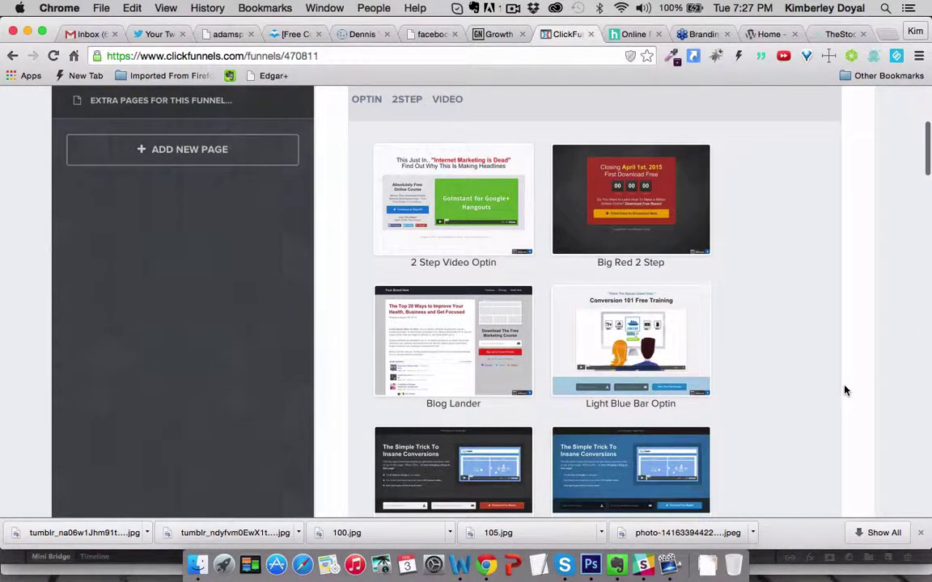
pyautogui.scroll(-2, 845, 388)
pyautogui.scroll(-3, 769, 380)
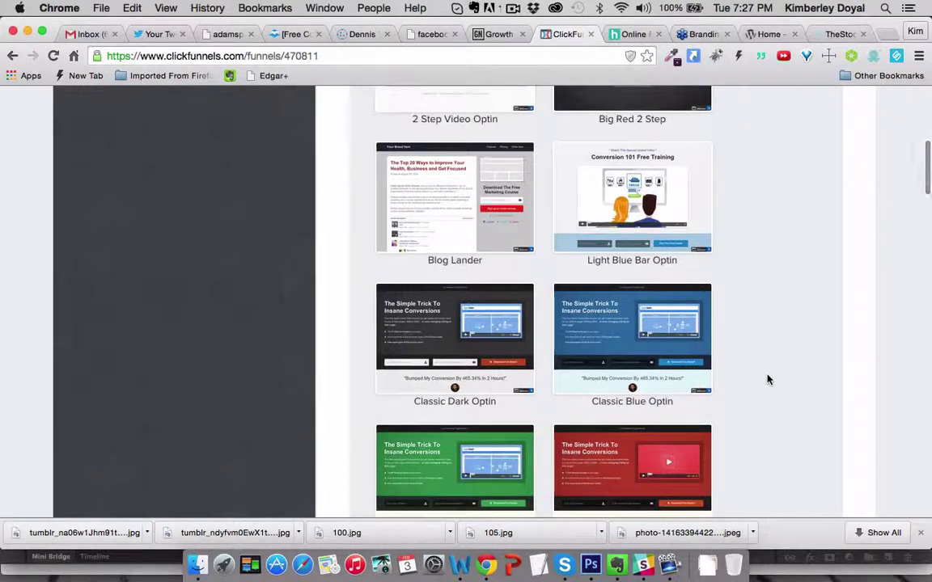
pyautogui.scroll(-6, 770, 379)
pyautogui.moveTo(506, 285)
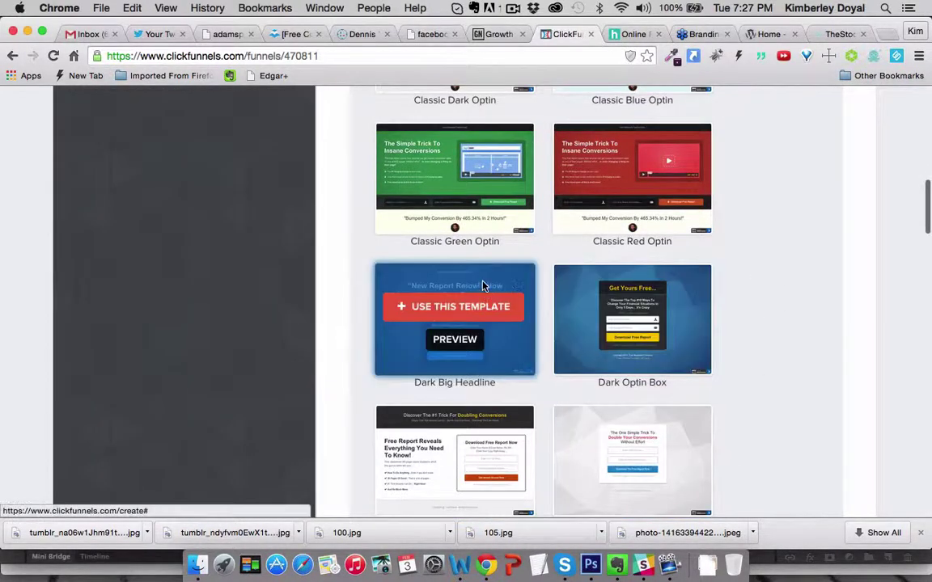
pyautogui.click(453, 313)
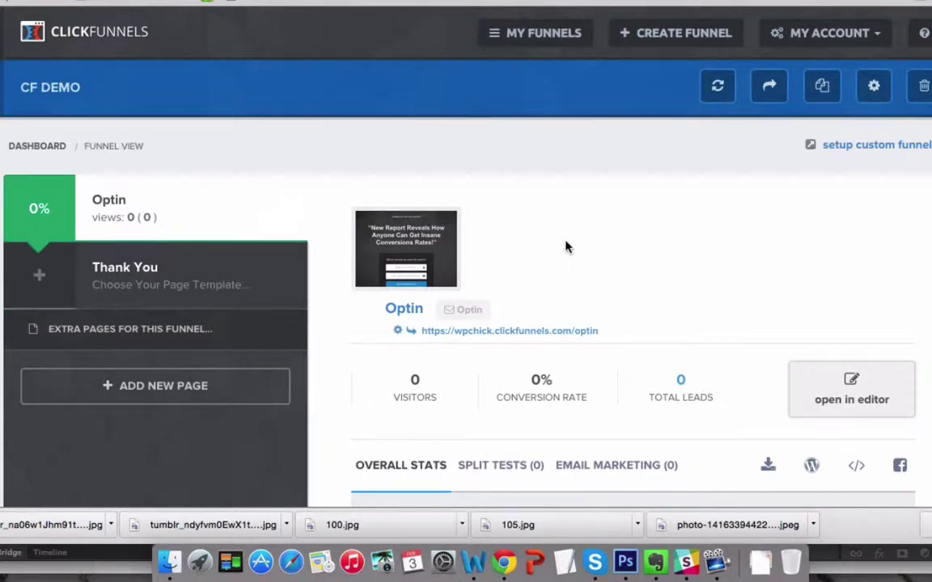
# Open the optin page in the editor and change the pre-headline to 'INSTANT ACCESS! DOWNLOAD NOW'
pyautogui.click(832, 386)
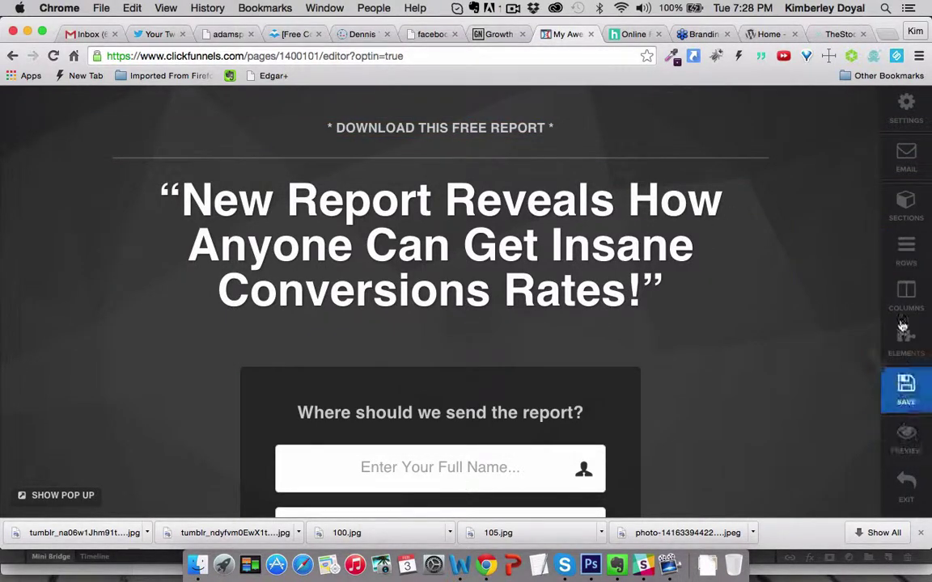
pyautogui.click(508, 125)
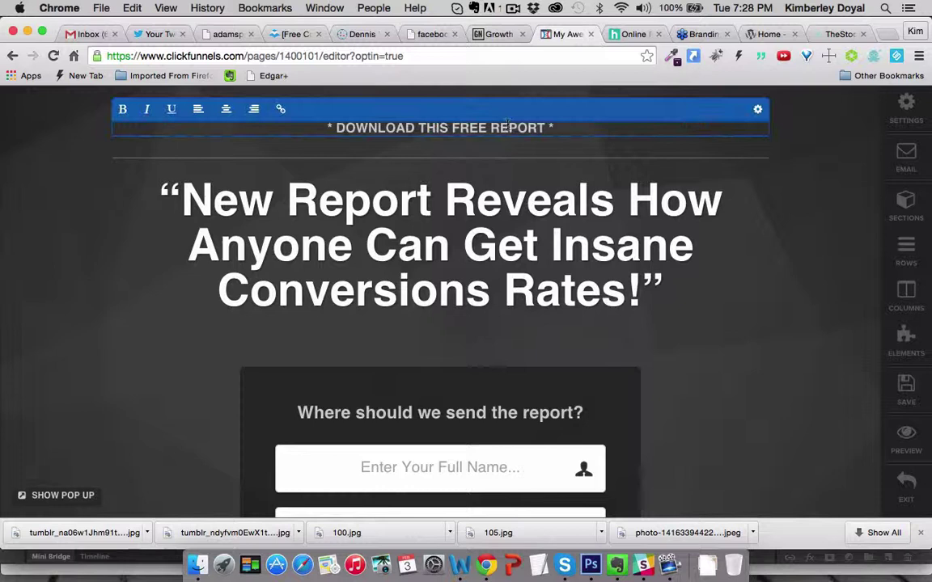
pyautogui.moveTo(546, 127); pyautogui.dragTo(339, 126)
pyautogui.press('BackSpace')
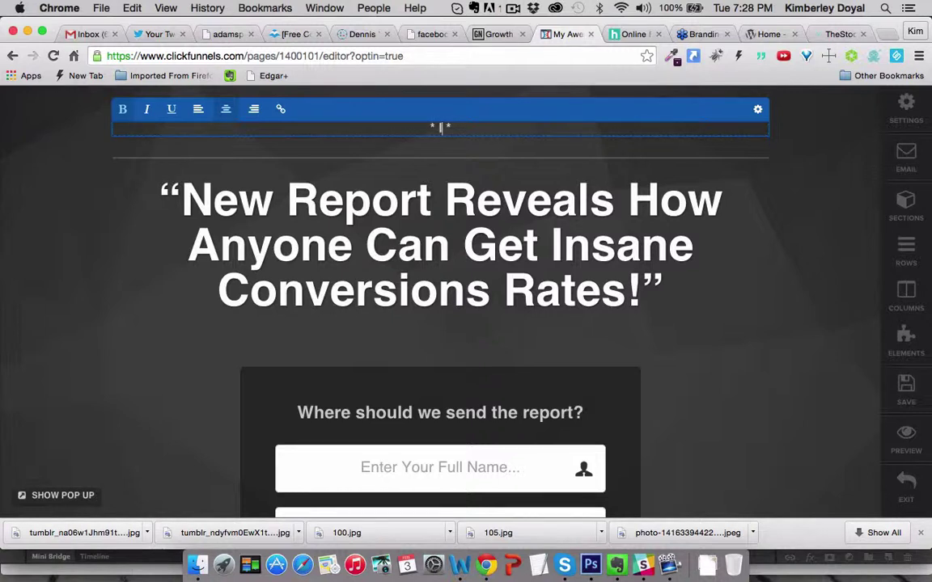
pyautogui.write('INSTANT ACC')
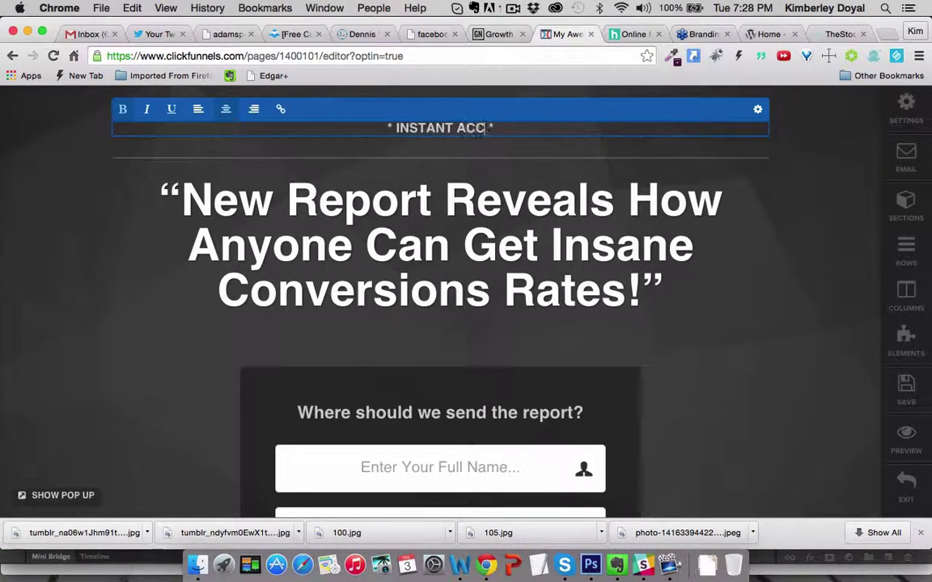
pyautogui.write('ESS! DOWNLO')
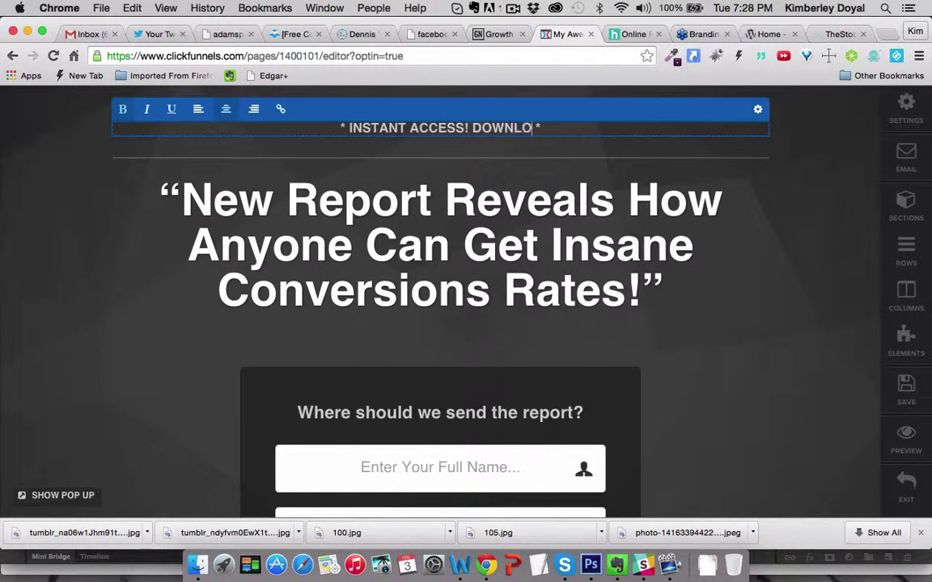
pyautogui.write('AD NOW')
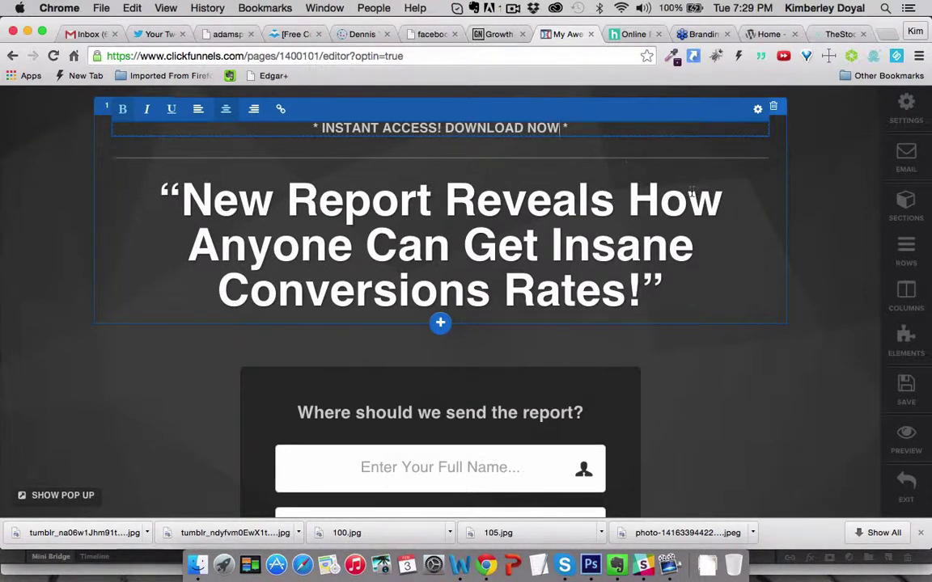
pyautogui.click(600, 144)
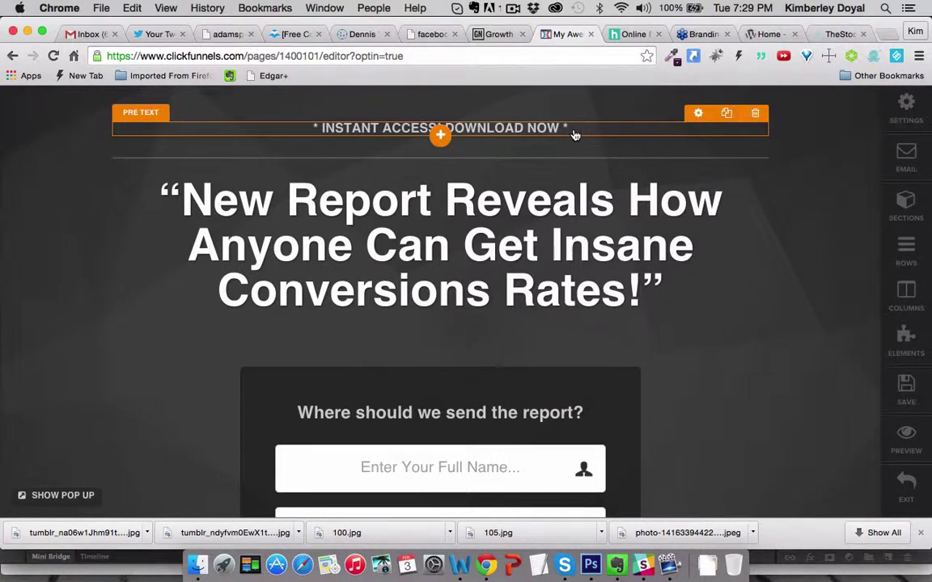
# Set the pre-headline text size to 21px
pyautogui.click(699, 114)
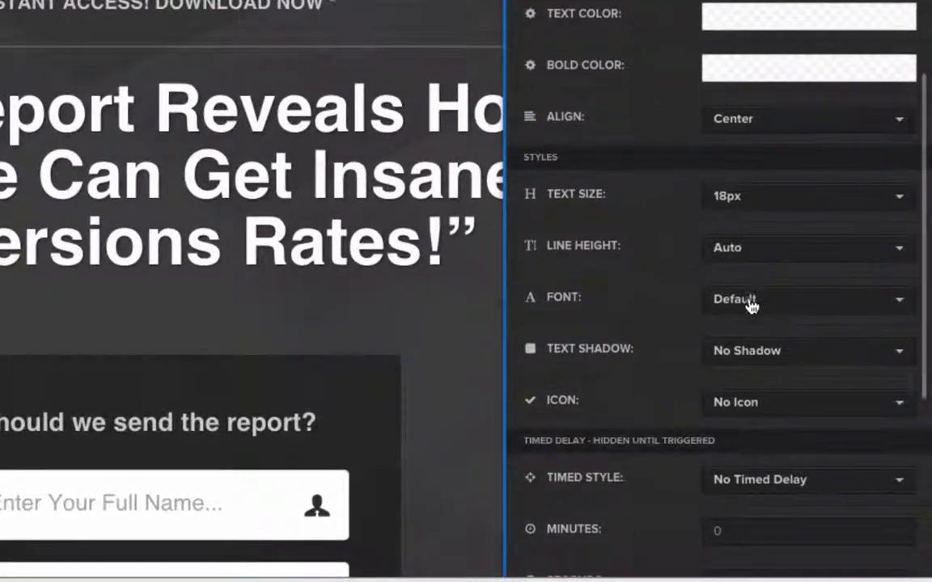
pyautogui.scroll(-3, 758, 334)
pyautogui.click(828, 207)
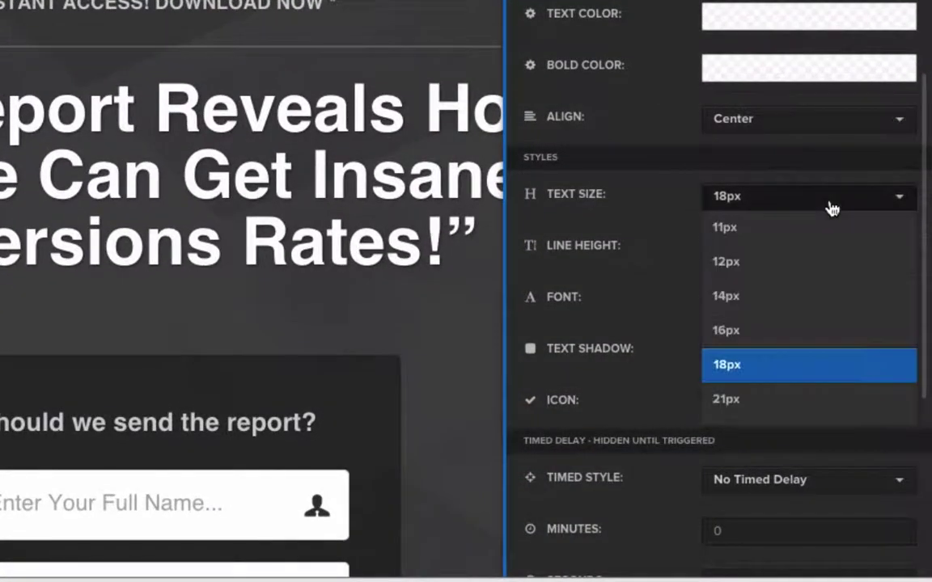
pyautogui.click(760, 399)
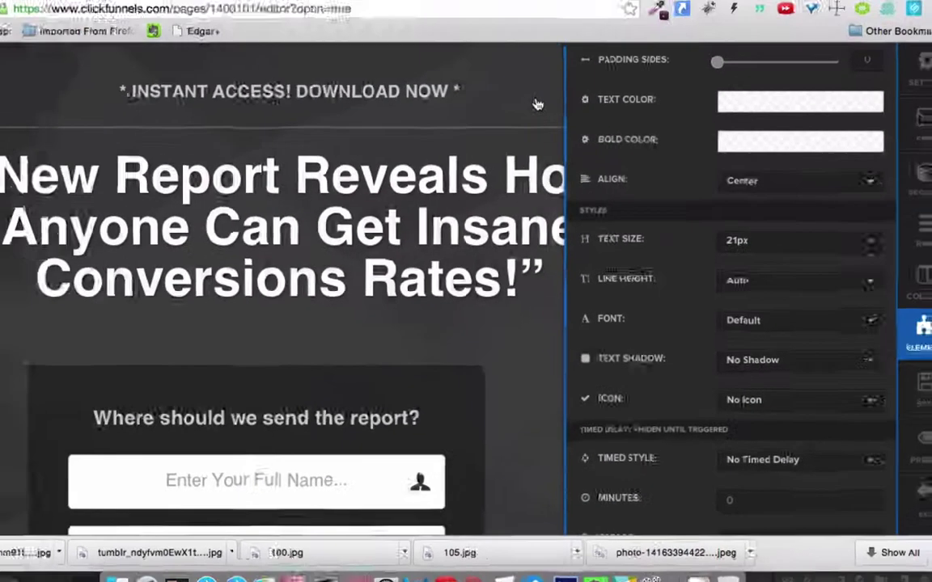
pyautogui.click(458, 20)
# Replace the headline with 'The TOP 10 Tools I Use to Profit with WordPress!', fixing the typo
pyautogui.click(608, 209)
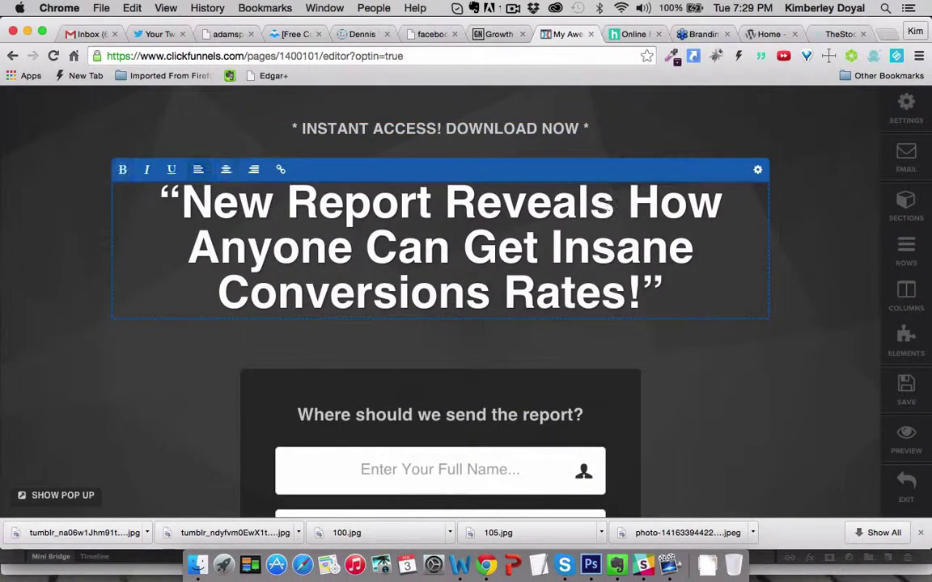
pyautogui.moveTo(627, 298); pyautogui.dragTo(165, 200)
pyautogui.press('BackSpace')
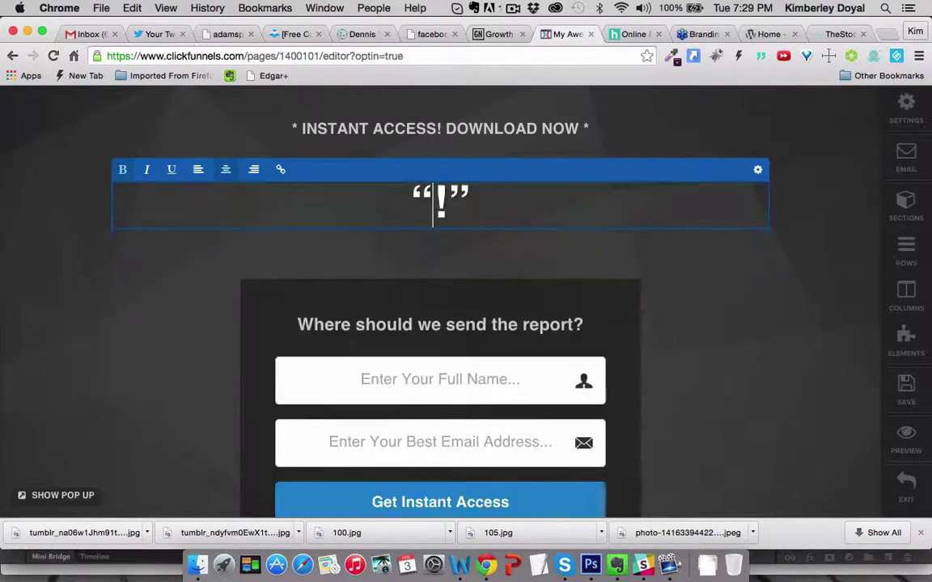
pyautogui.write('The TOP ')
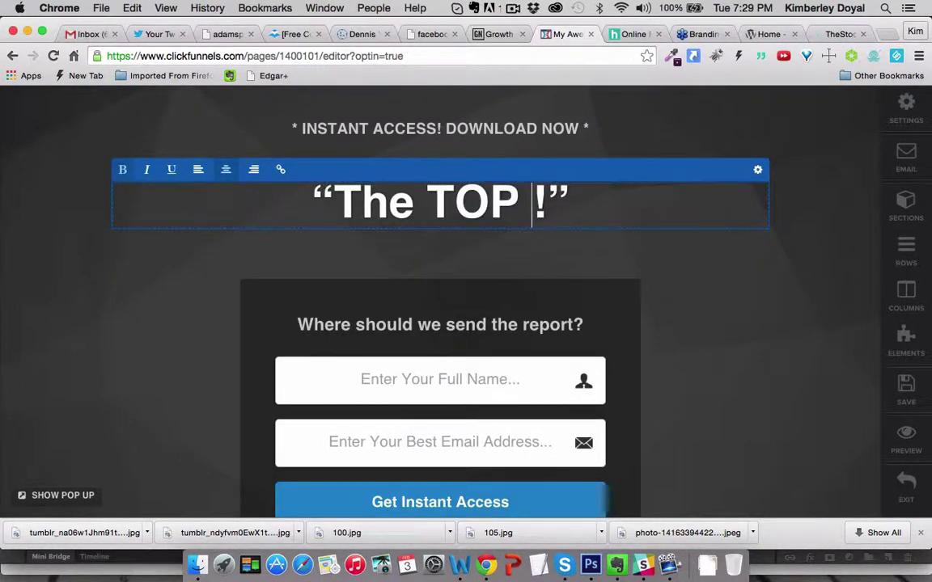
pyautogui.write('10 Tools')
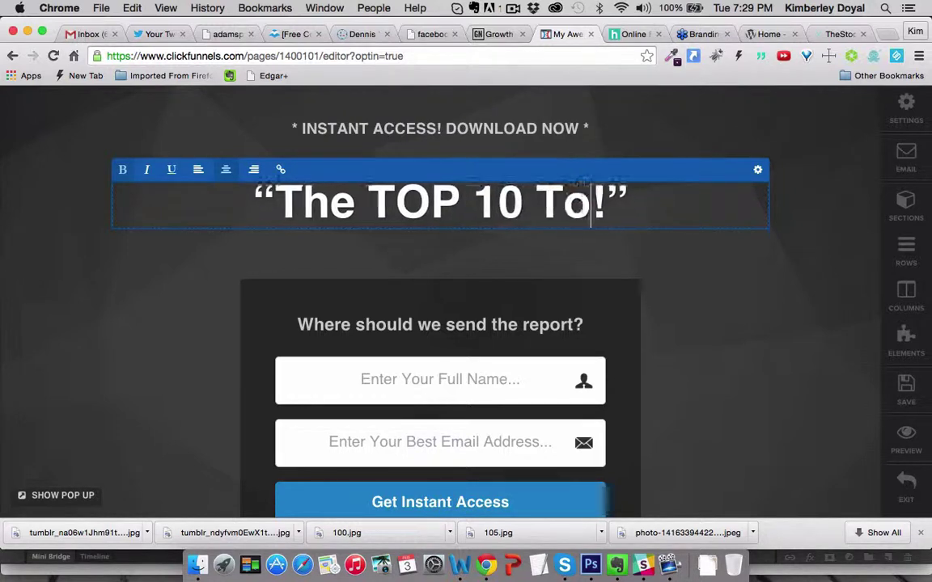
pyautogui.write(' I Use ')
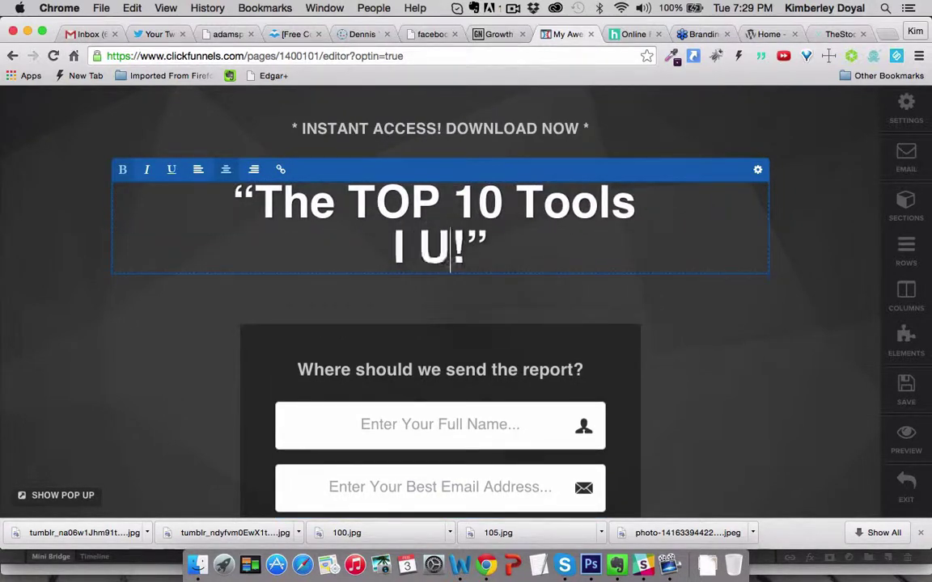
pyautogui.write('to Proift')
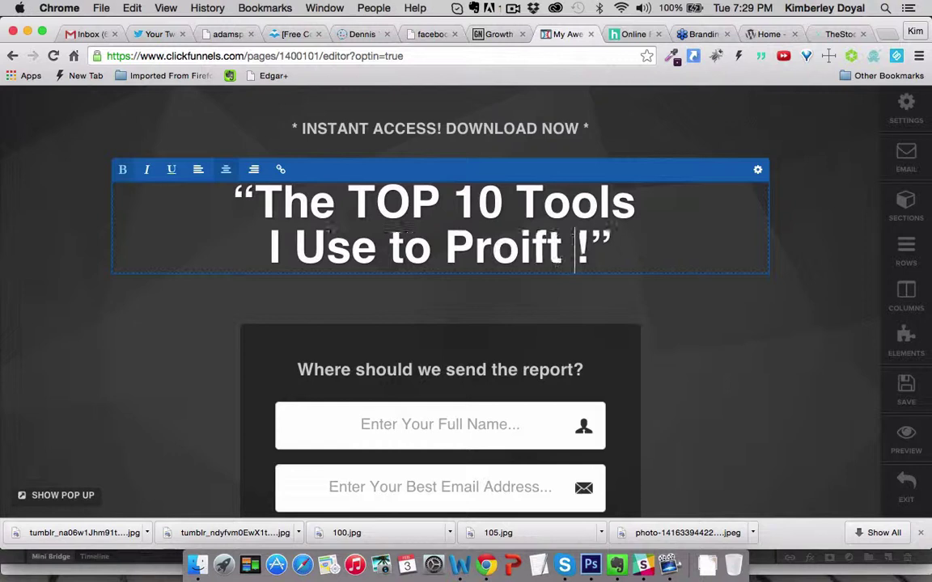
pyautogui.press('BackSpace')
pyautogui.press('BackSpace')
pyautogui.write('fit with ')
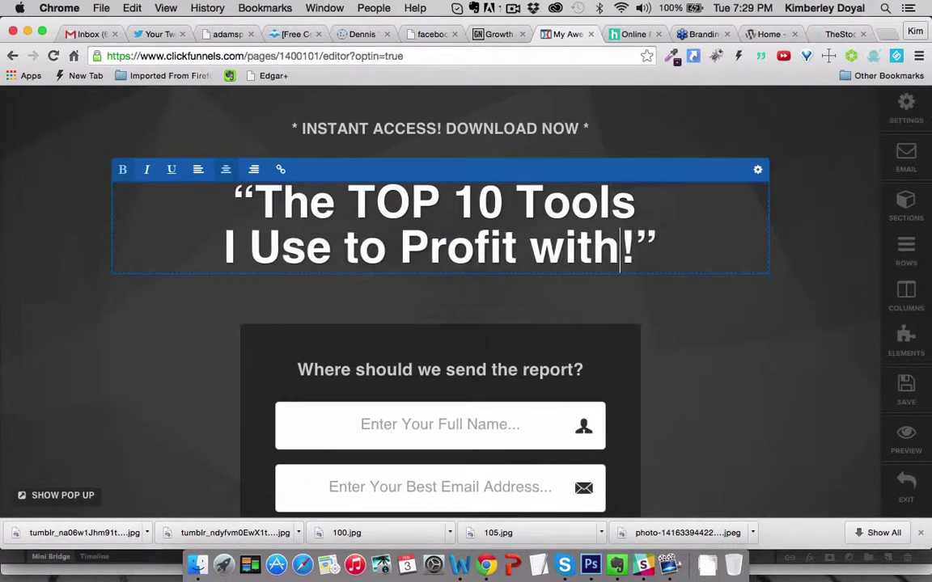
pyautogui.write('WordPress')
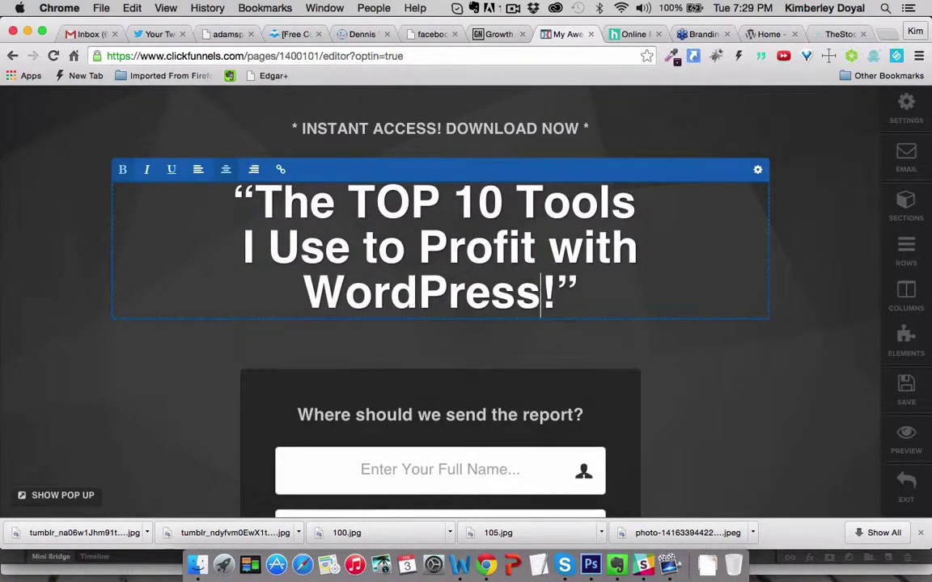
pyautogui.click(766, 402)
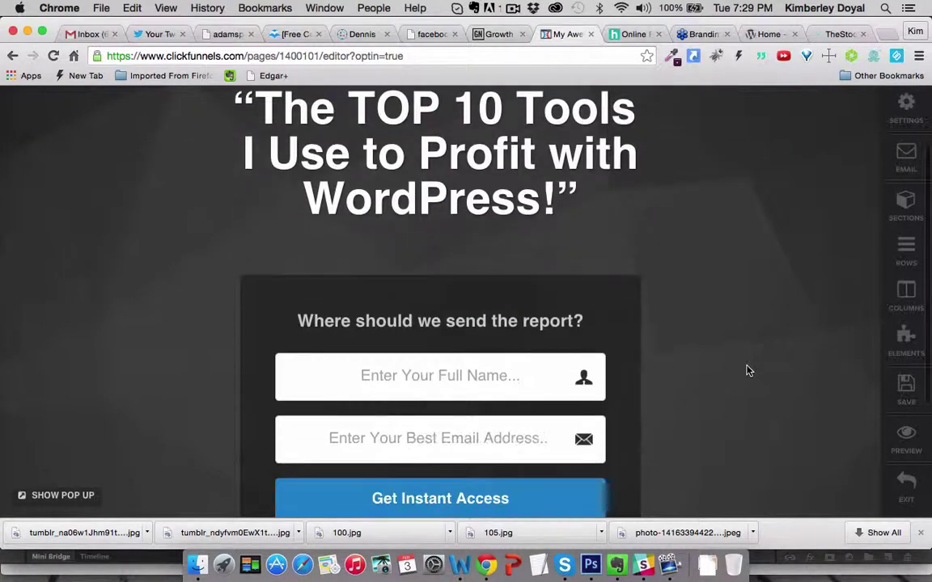
# Set the page background image to the glasses-on-keyboard photo from the media library
pyautogui.scroll(3, 747, 371)
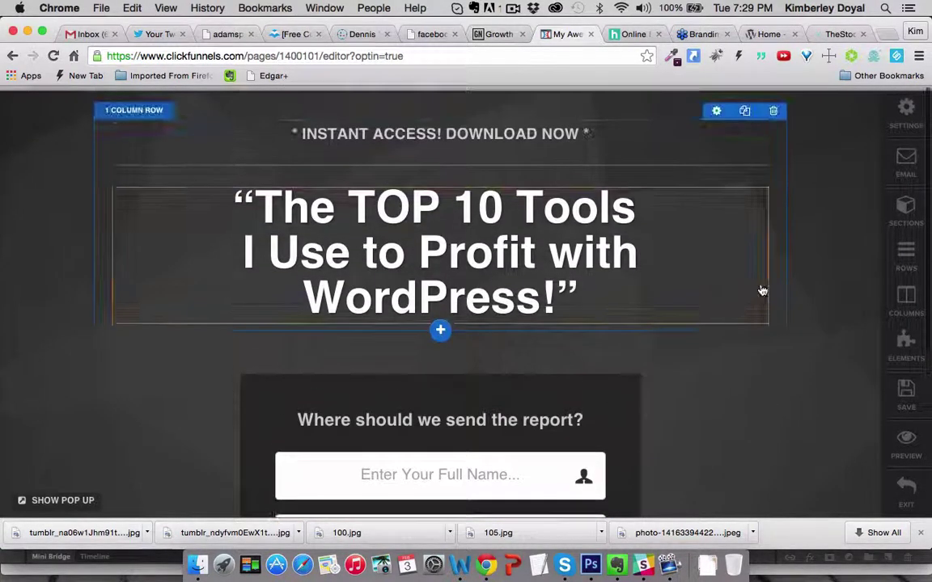
pyautogui.click(893, 119)
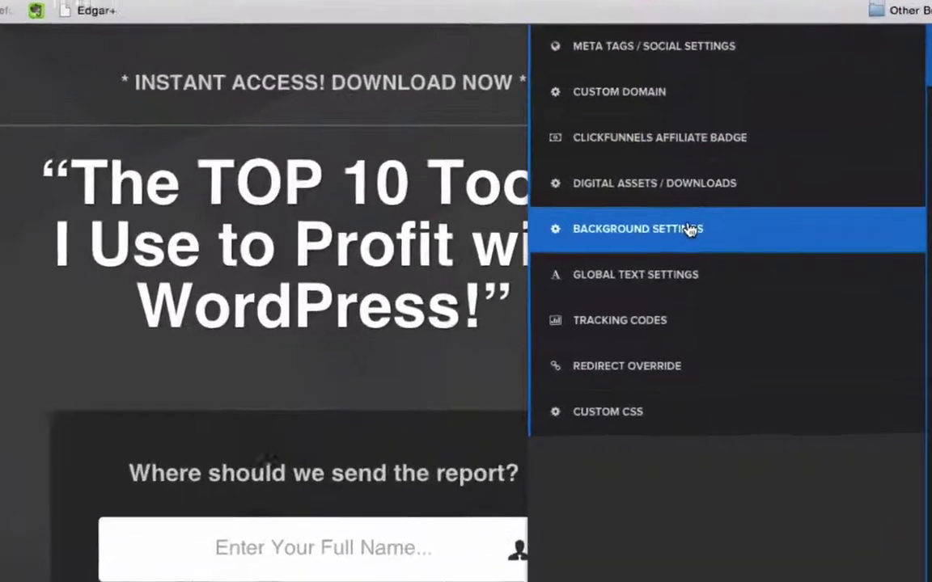
pyautogui.click(651, 233)
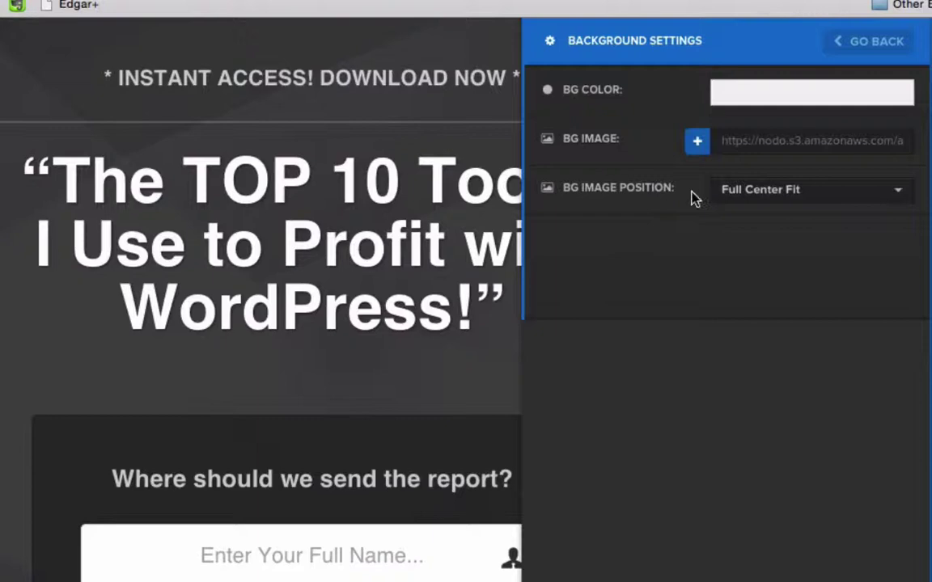
pyautogui.click(697, 143)
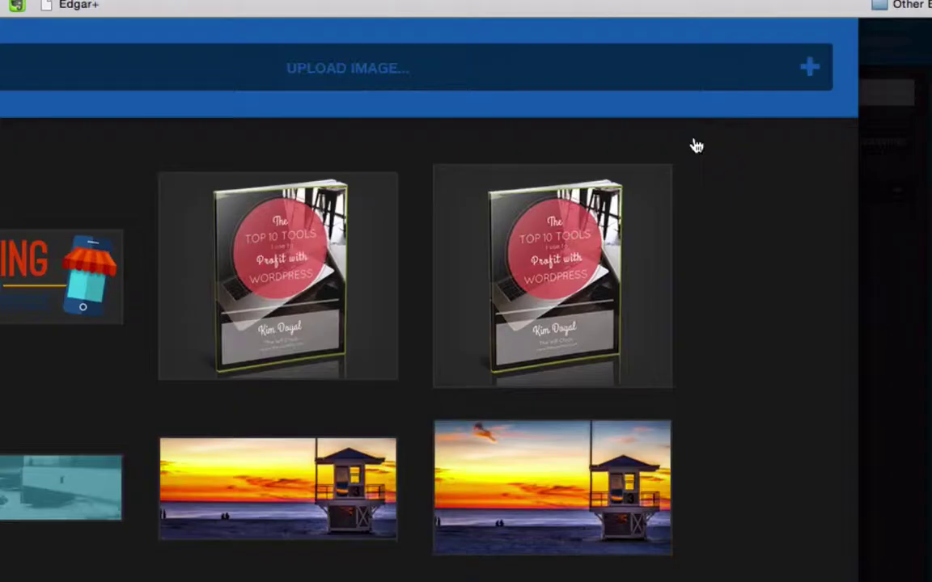
pyautogui.scroll(-2, 655, 343)
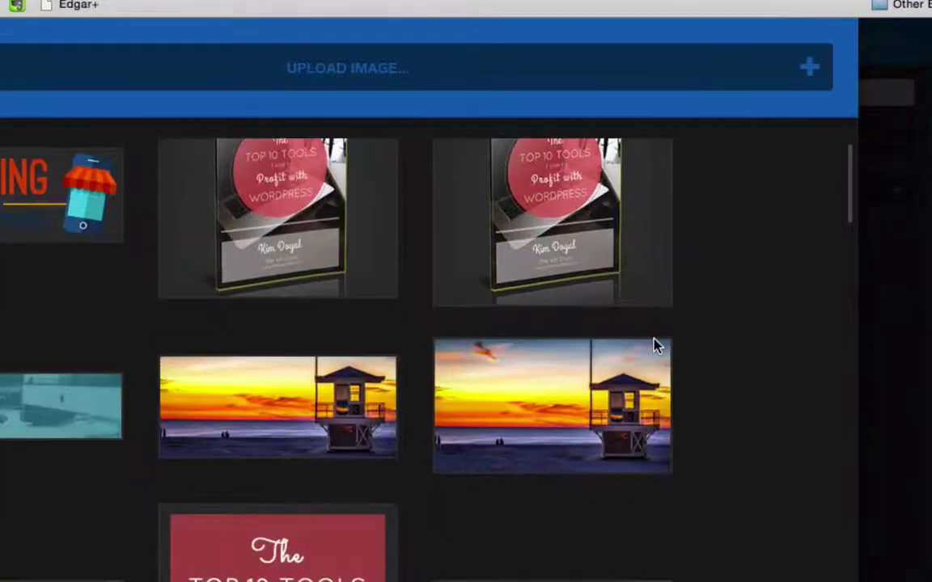
pyautogui.scroll(-10, 660, 340)
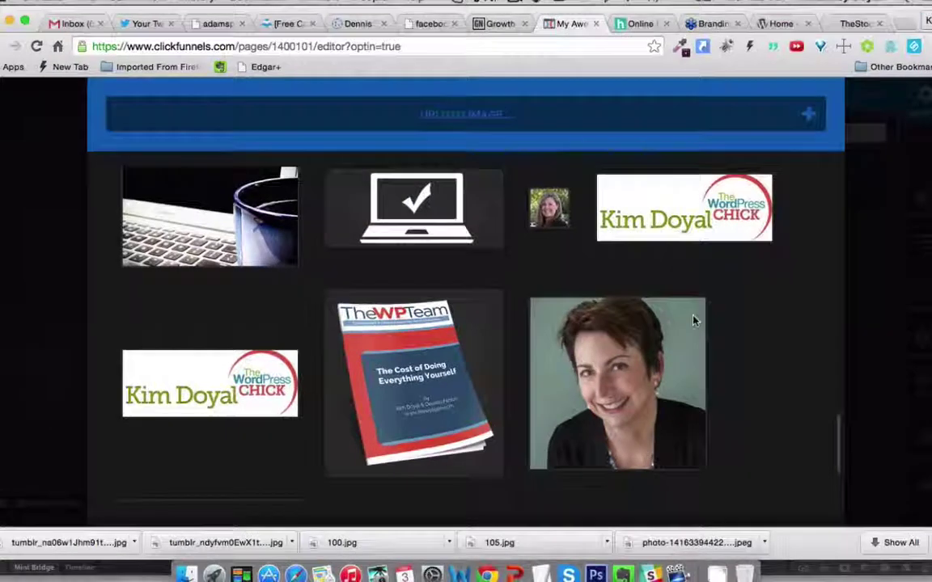
pyautogui.scroll(10, 694, 321)
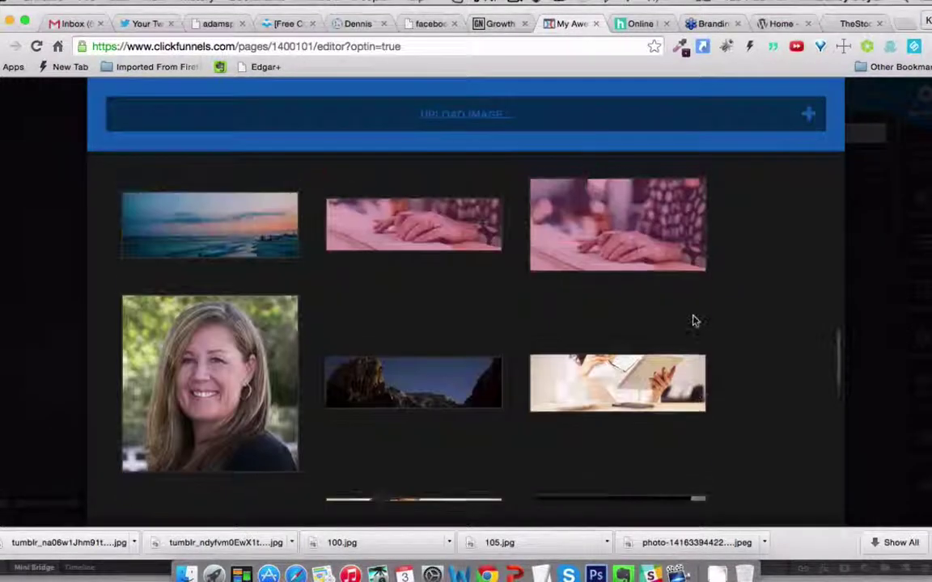
pyautogui.scroll(5, 693, 321)
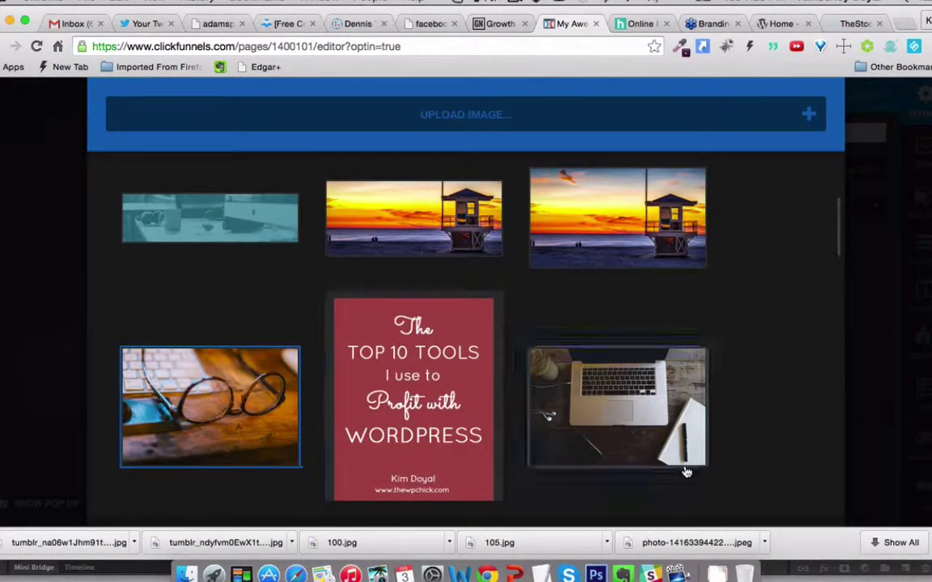
pyautogui.scroll(-5, 782, 477)
pyautogui.scroll(5, 781, 477)
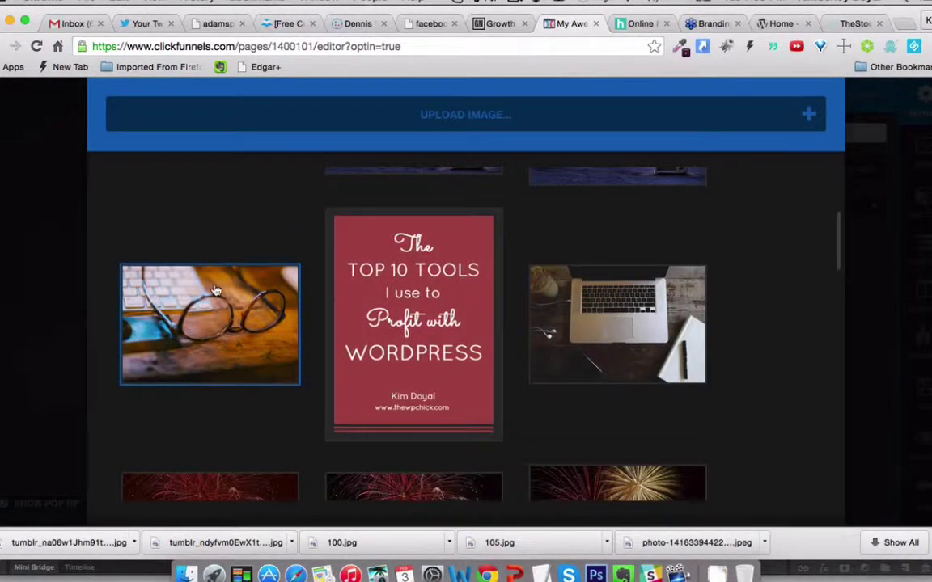
pyautogui.click(224, 340)
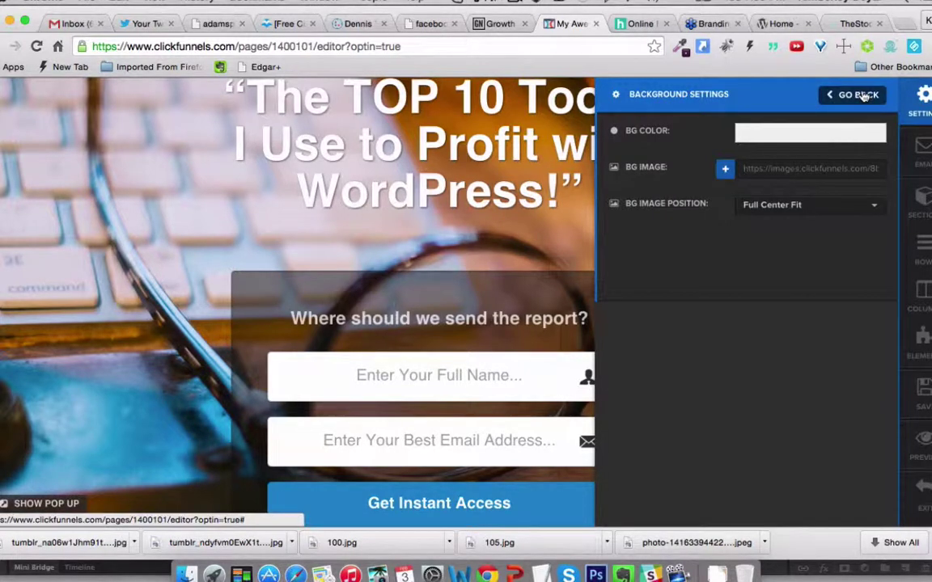
pyautogui.click(858, 94)
# Close the settings panel and scroll through the headline and name-and-email optin form
pyautogui.click(187, 226)
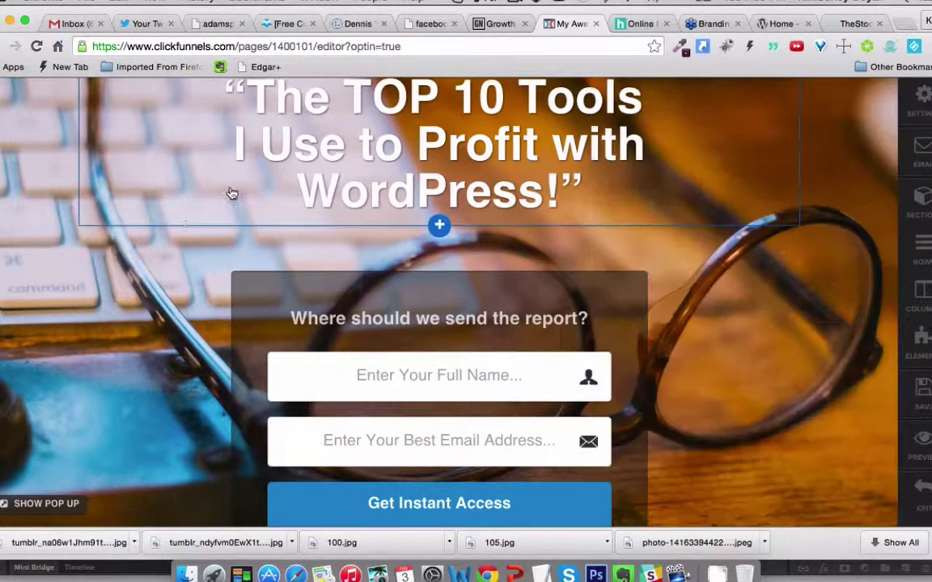
pyautogui.scroll(3, 603, 194)
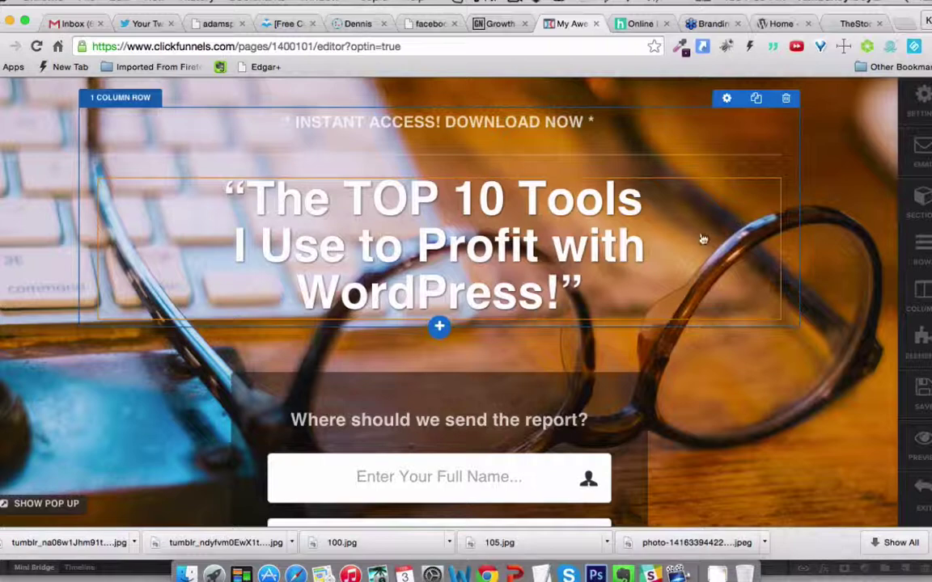
pyautogui.scroll(-5, 816, 399)
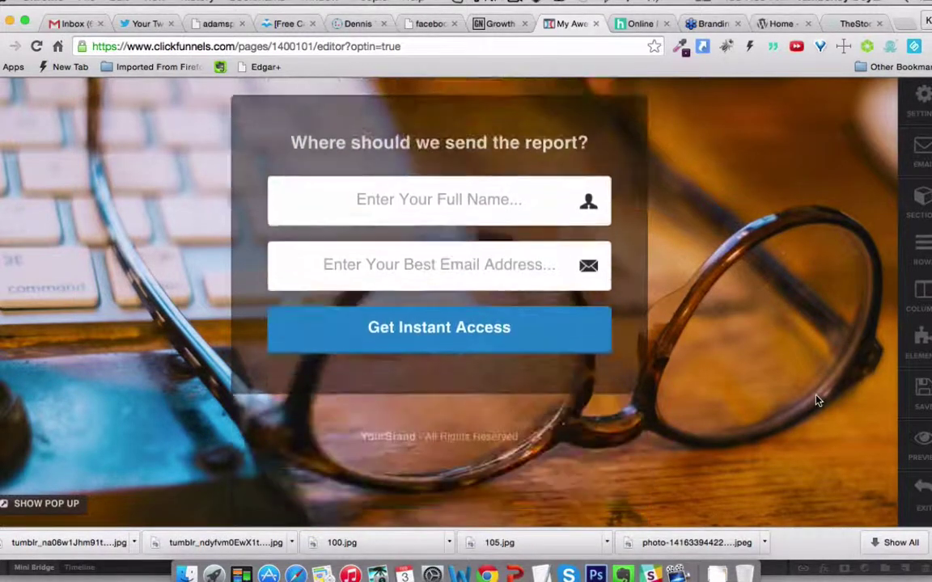
pyautogui.scroll(5, 817, 400)
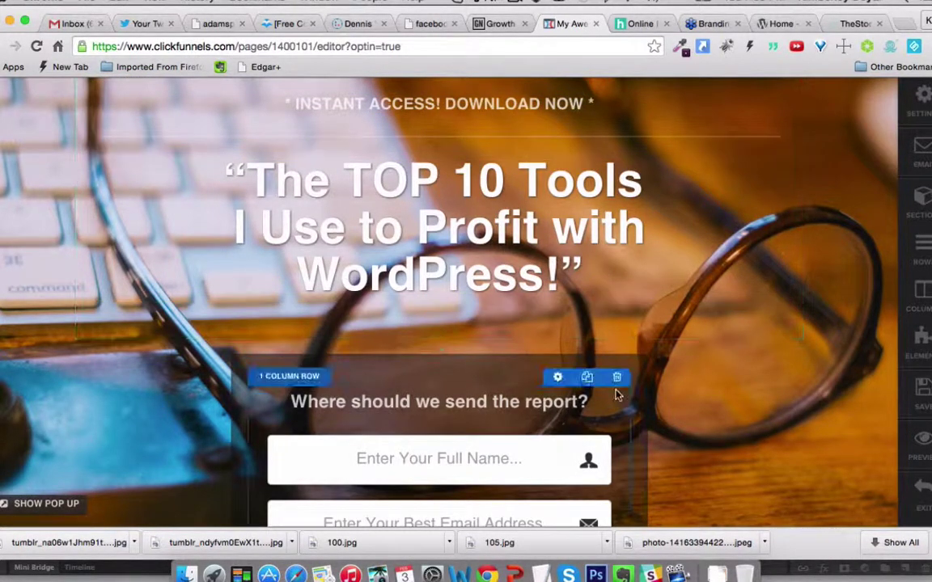
pyautogui.scroll(-1, 750, 386)
pyautogui.scroll(-3, 751, 386)
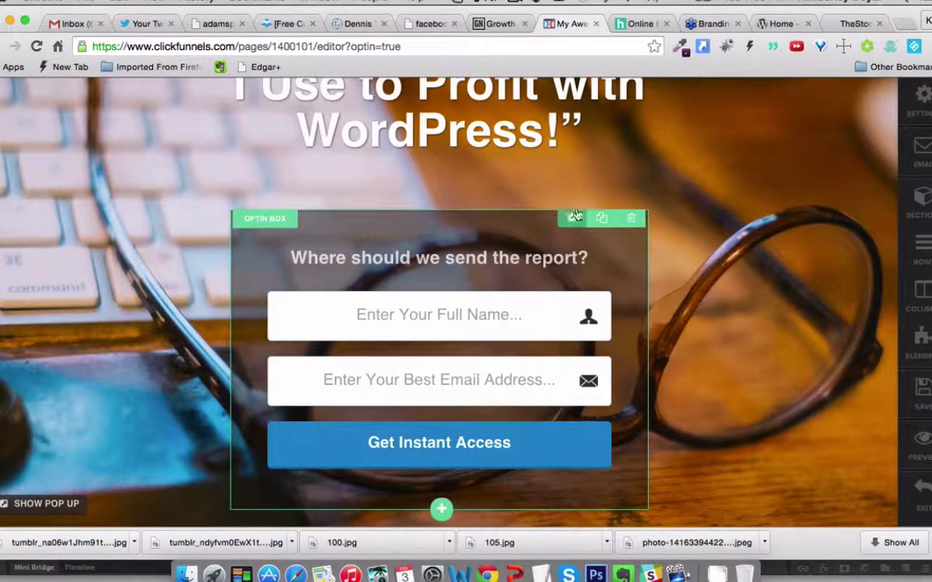
# Choose the Html Form integration with the 'Integrate Existing Form (Add HTML Below)' action
pyautogui.click(921, 148)
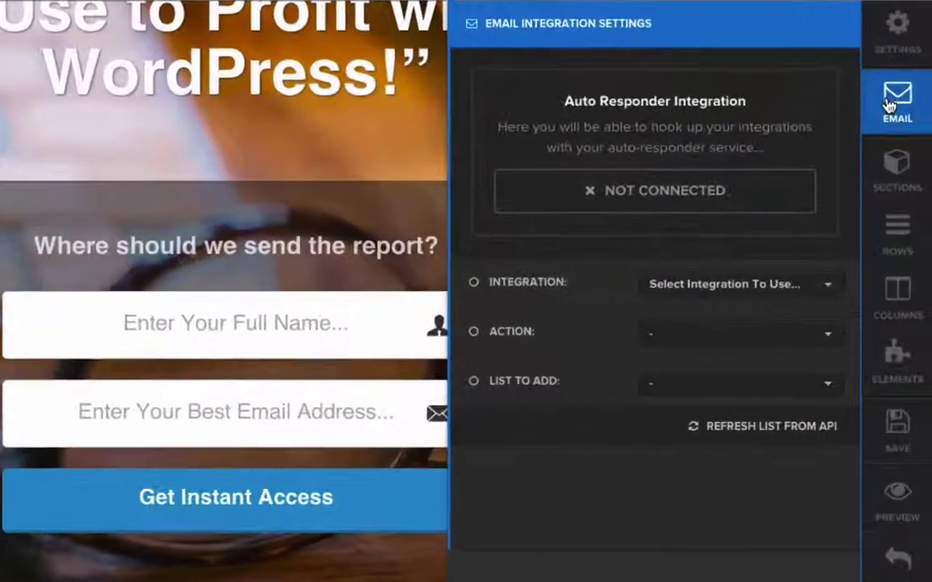
pyautogui.click(808, 292)
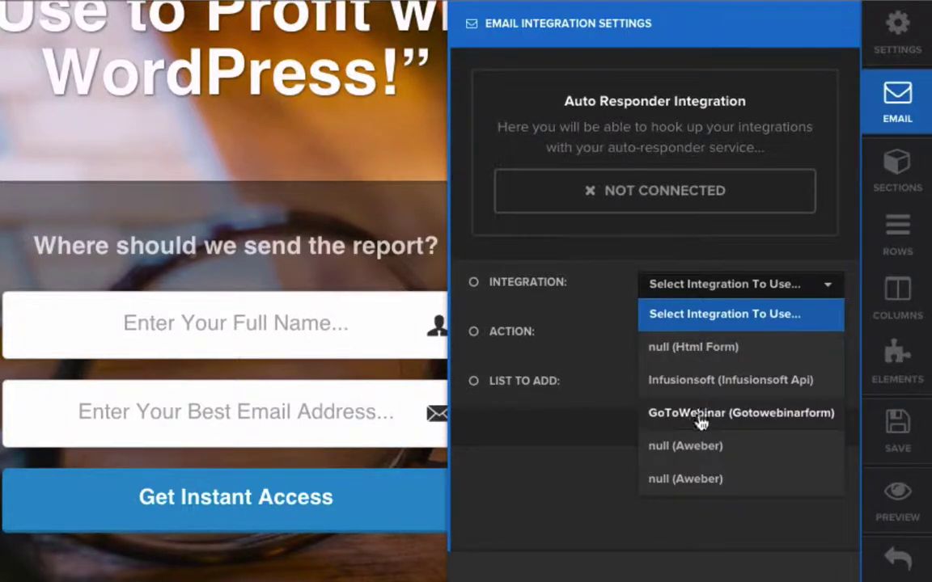
pyautogui.click(712, 349)
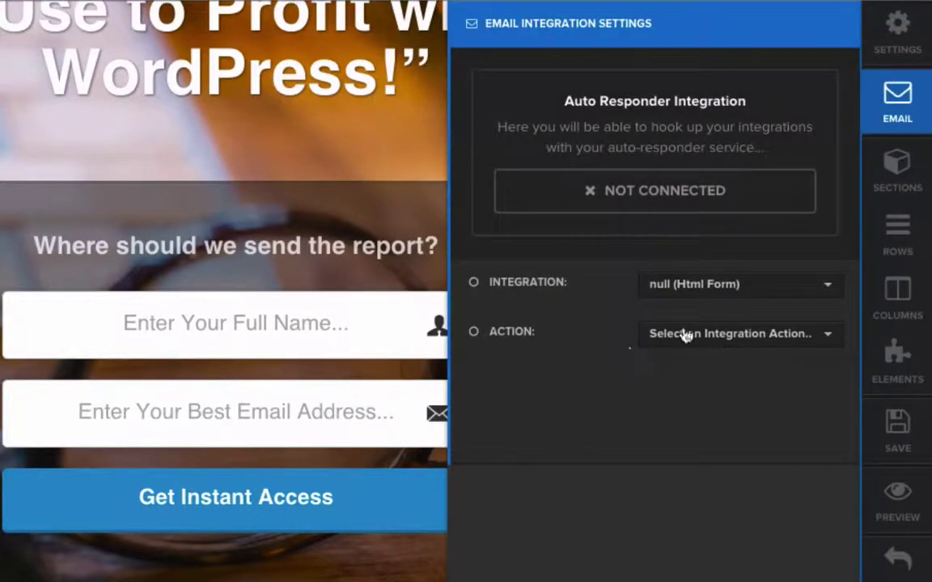
pyautogui.click(817, 343)
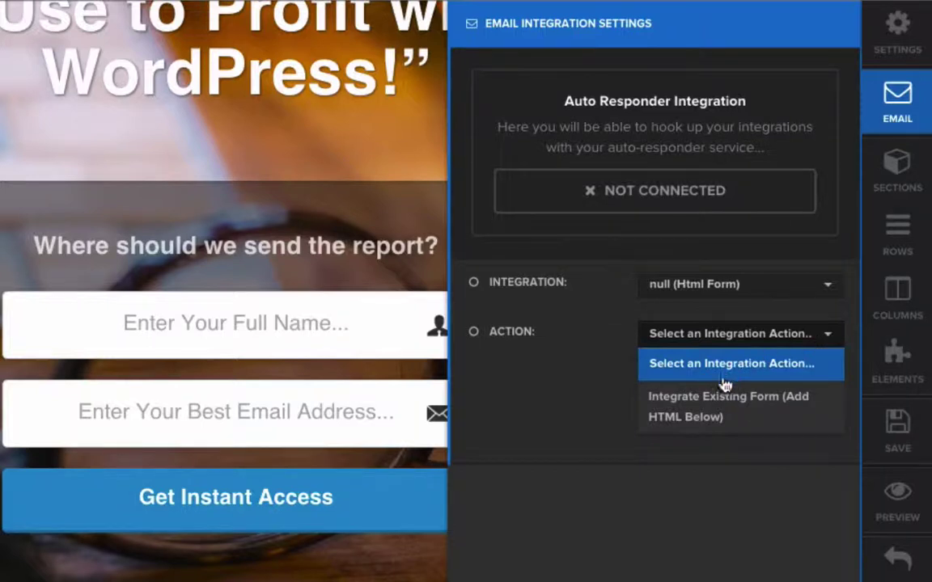
pyautogui.click(698, 412)
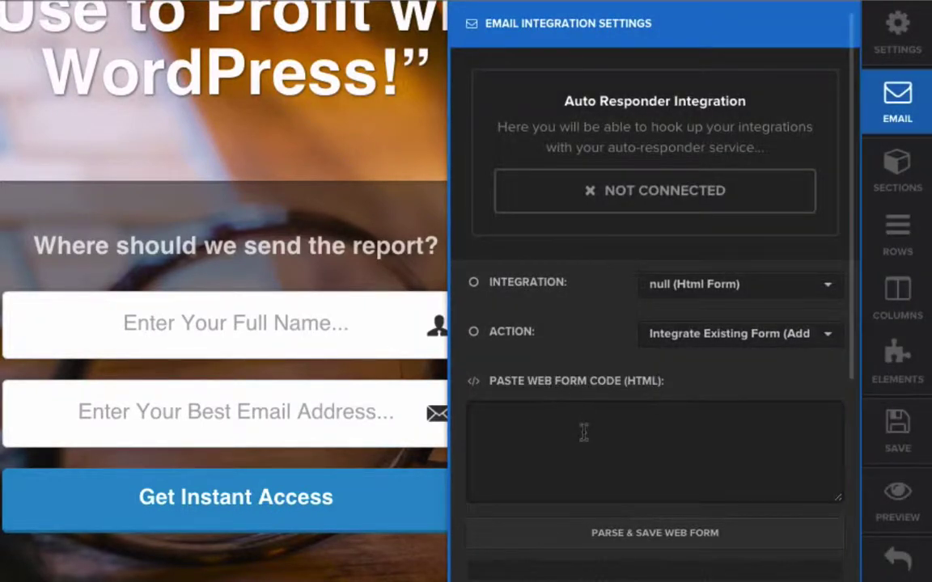
pyautogui.scroll(-3, 586, 422)
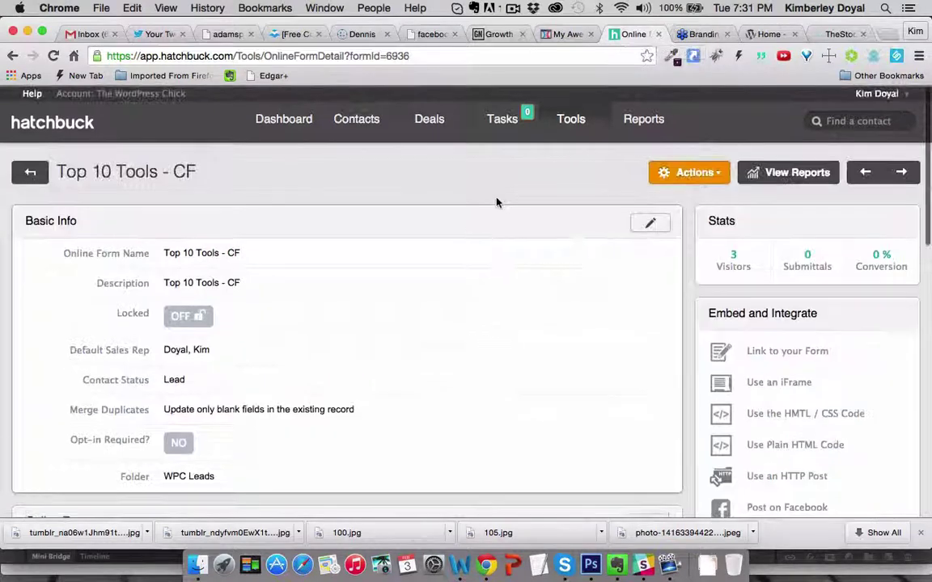
# Reveal the Top 10 Tools - CF form's plain HTML code and select all of it
pyautogui.moveTo(568, 123)
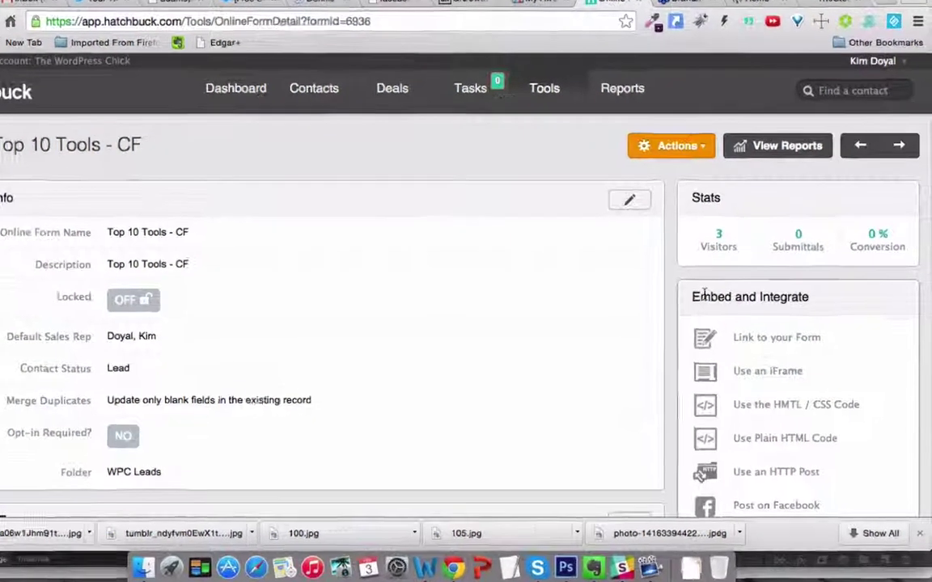
pyautogui.scroll(-3, 719, 312)
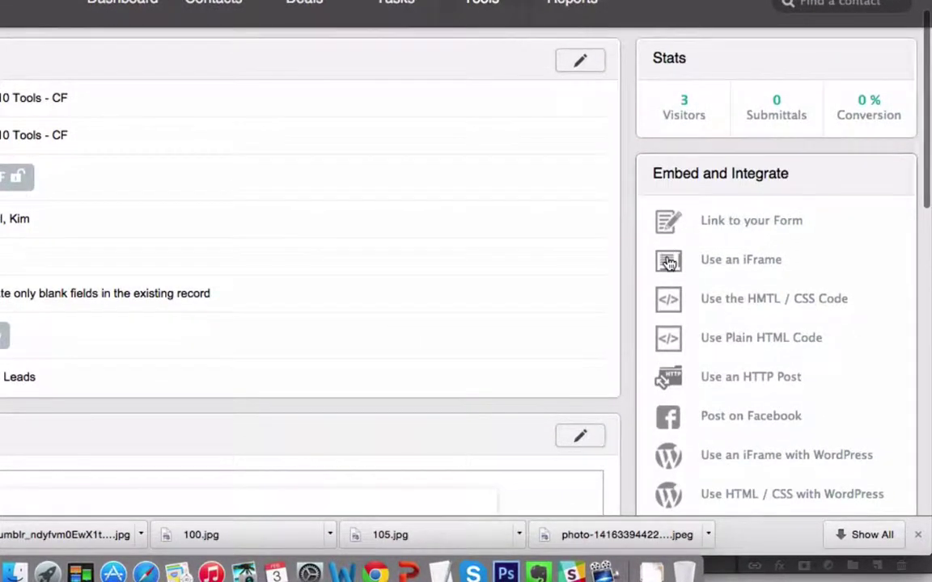
pyautogui.click(744, 344)
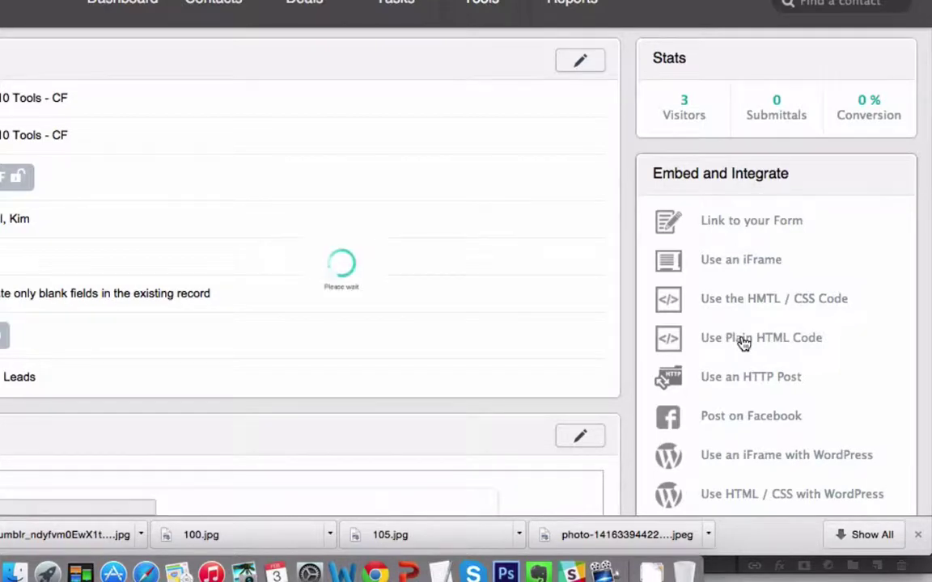
pyautogui.scroll(5, 257, 202)
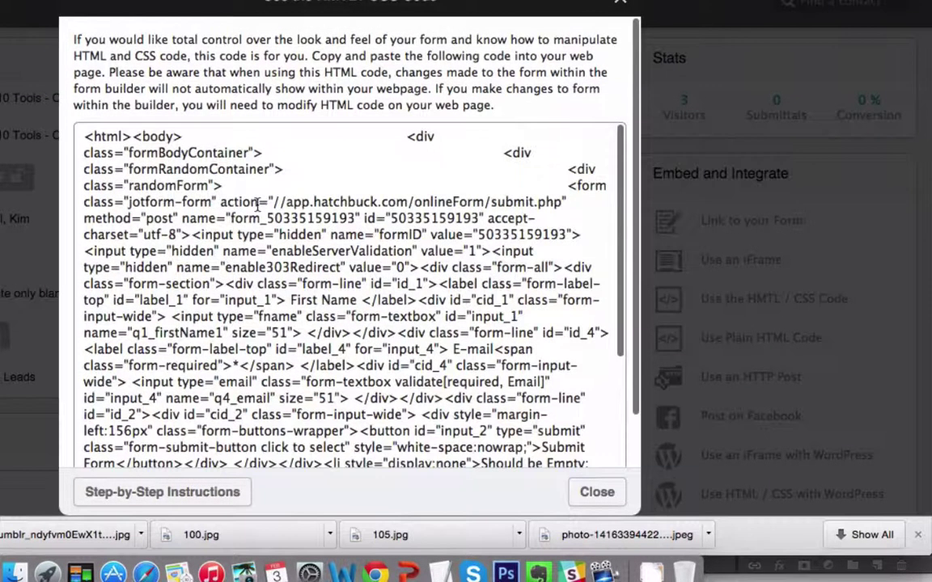
pyautogui.moveTo(84, 136); pyautogui.dragTo(396, 474)
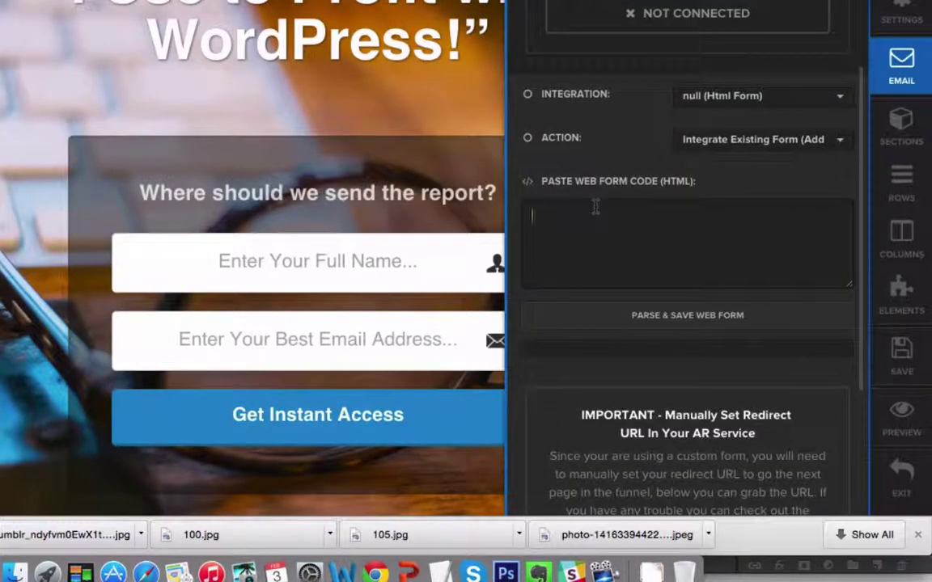
# Paste the Hatchbuck form code into the web form box and parse it
pyautogui.press('super+v')
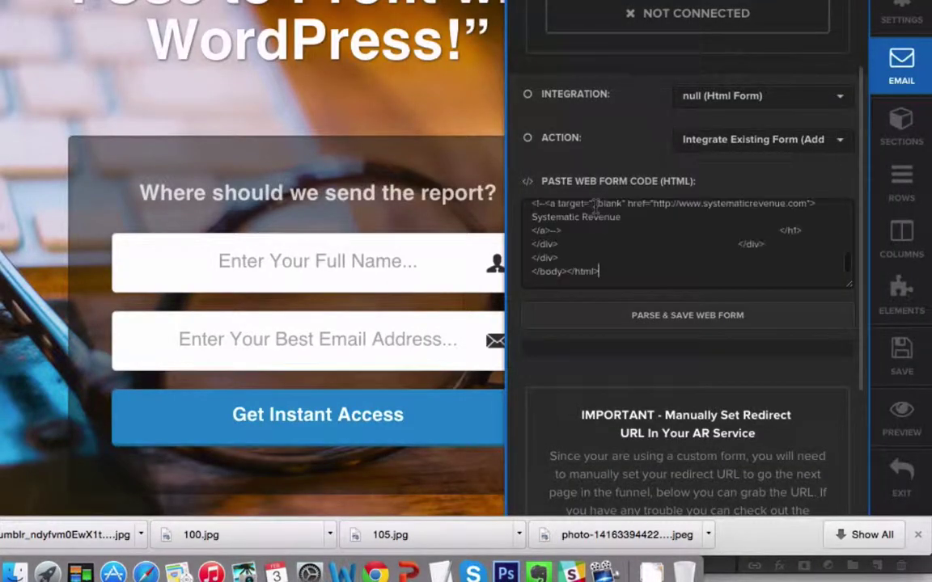
pyautogui.click(654, 316)
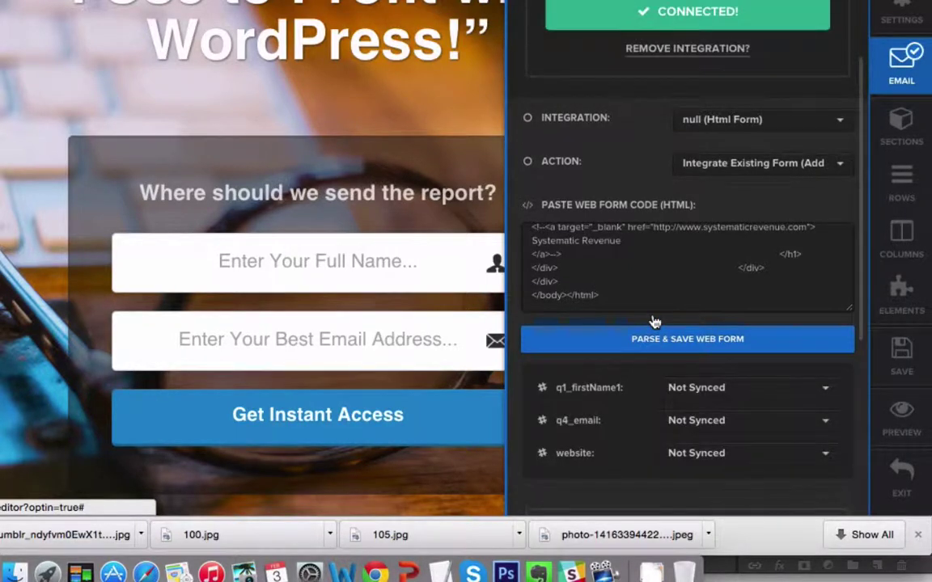
pyautogui.scroll(-3, 647, 386)
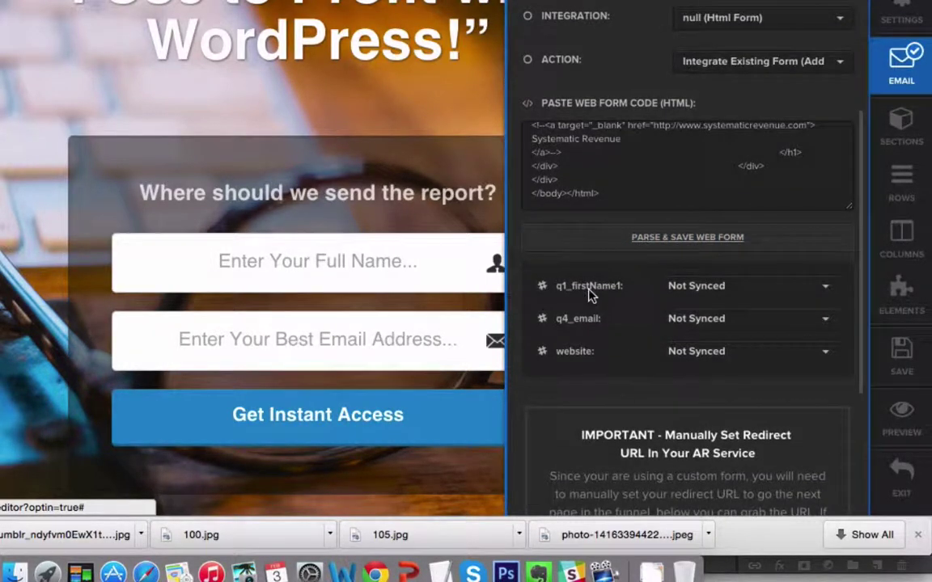
# Map q1_firstName1 to name and q4_email to email, then save the page
pyautogui.click(820, 291)
pyautogui.click(724, 339)
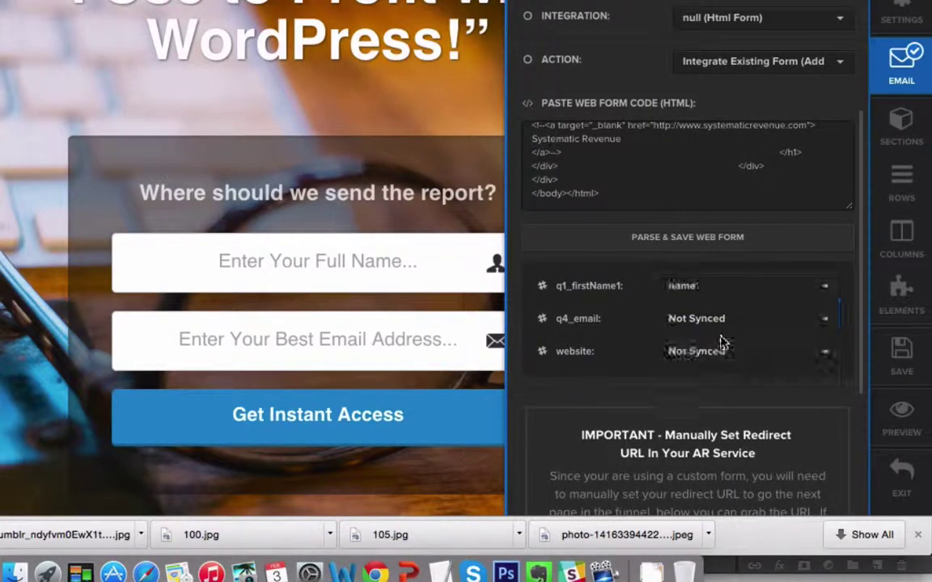
pyautogui.click(738, 325)
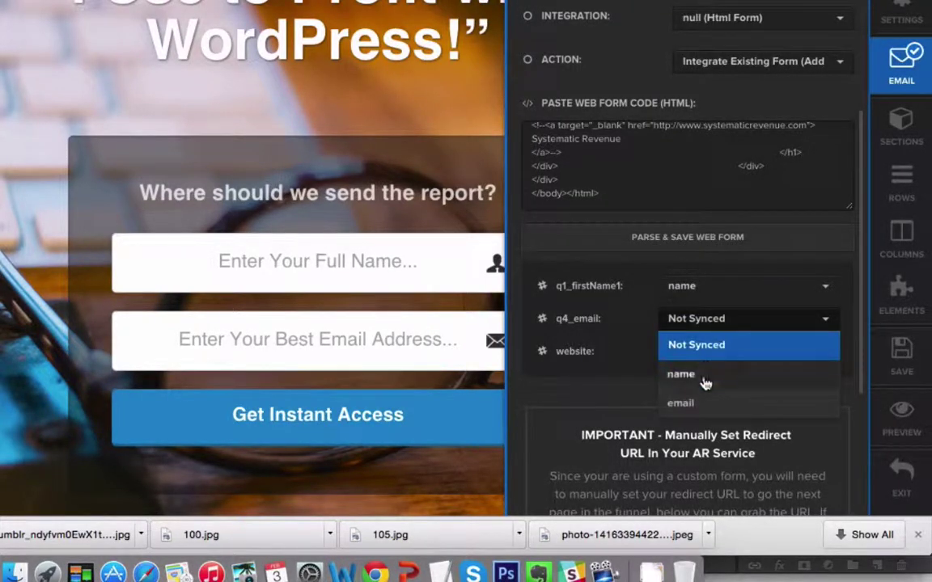
pyautogui.click(698, 404)
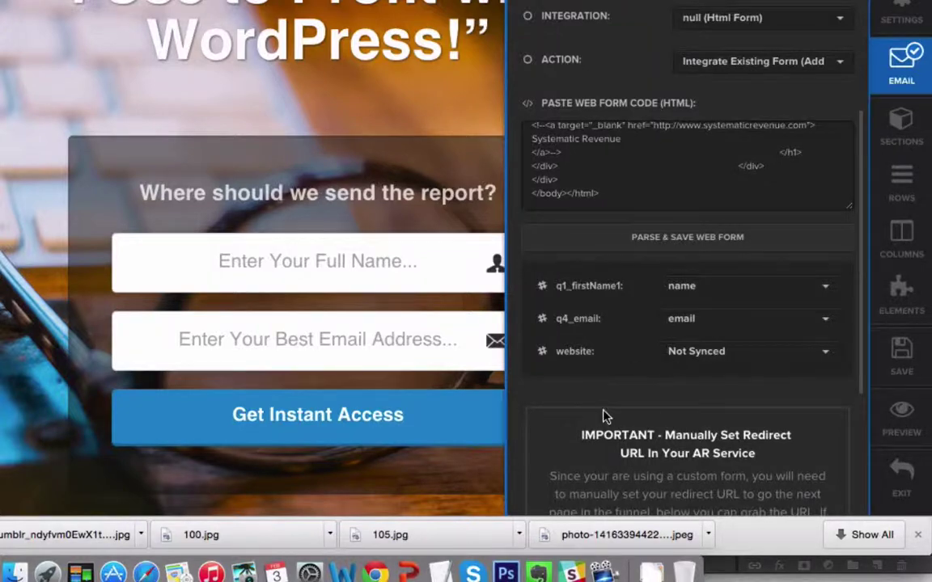
pyautogui.scroll(-2, 604, 416)
pyautogui.scroll(5, 604, 415)
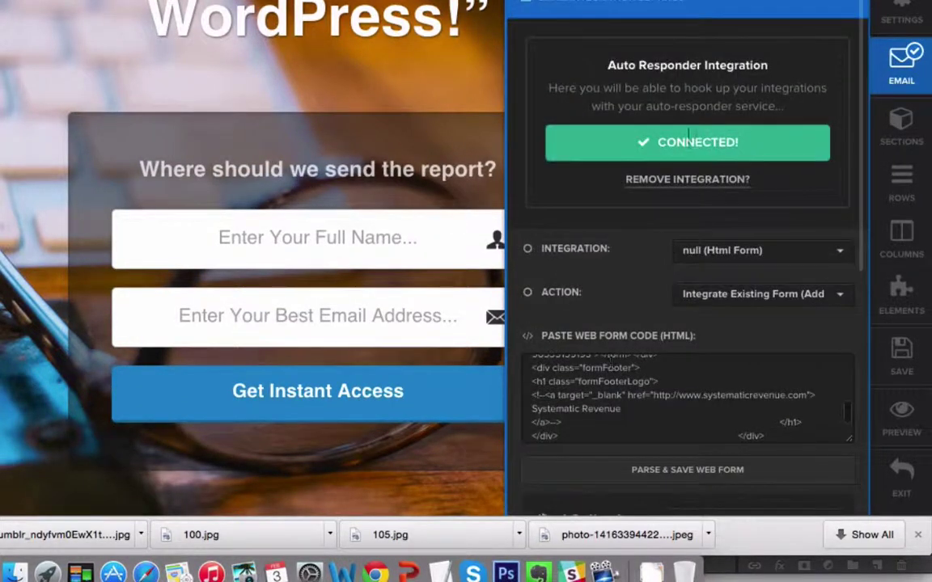
pyautogui.click(905, 366)
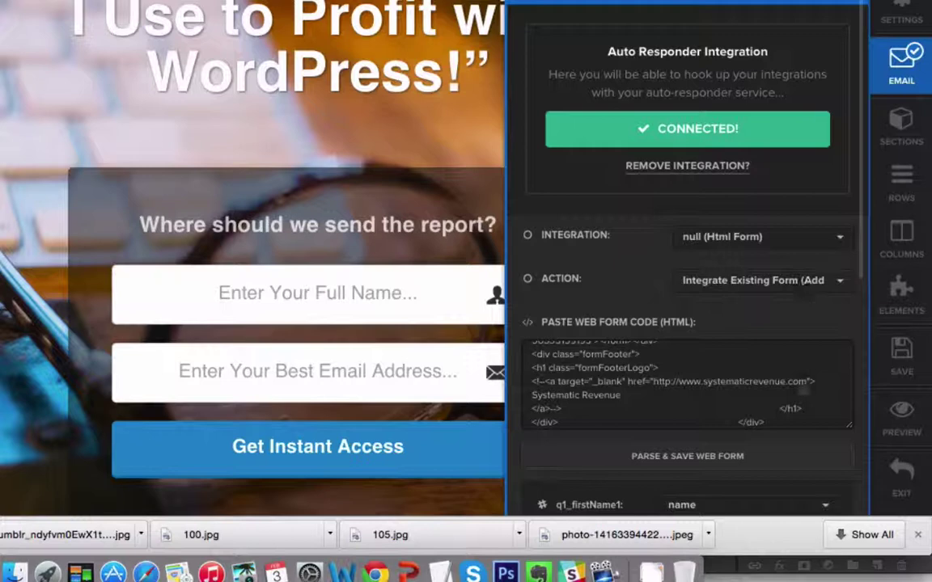
# Preview the optin page and fill in a test name and email address
pyautogui.click(902, 412)
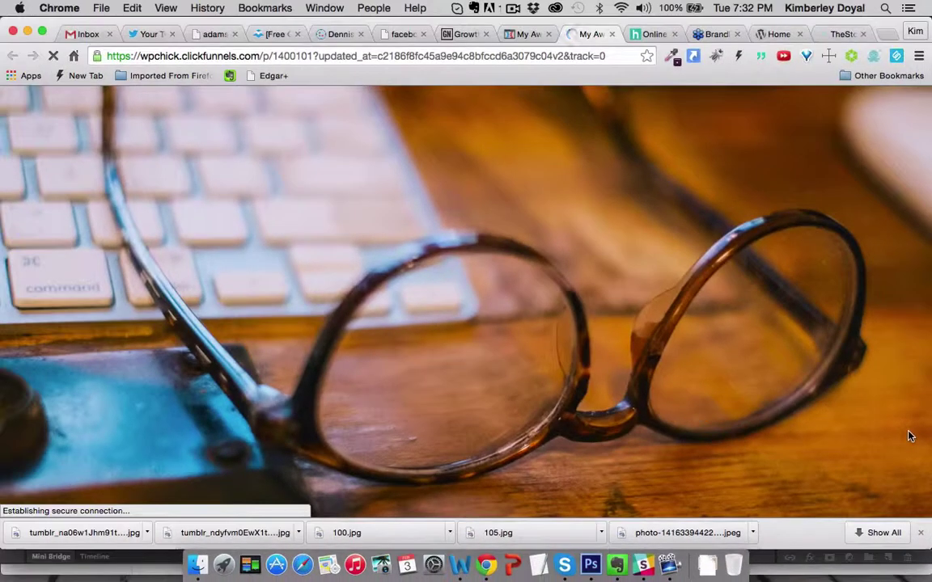
pyautogui.scroll(-3, 737, 299)
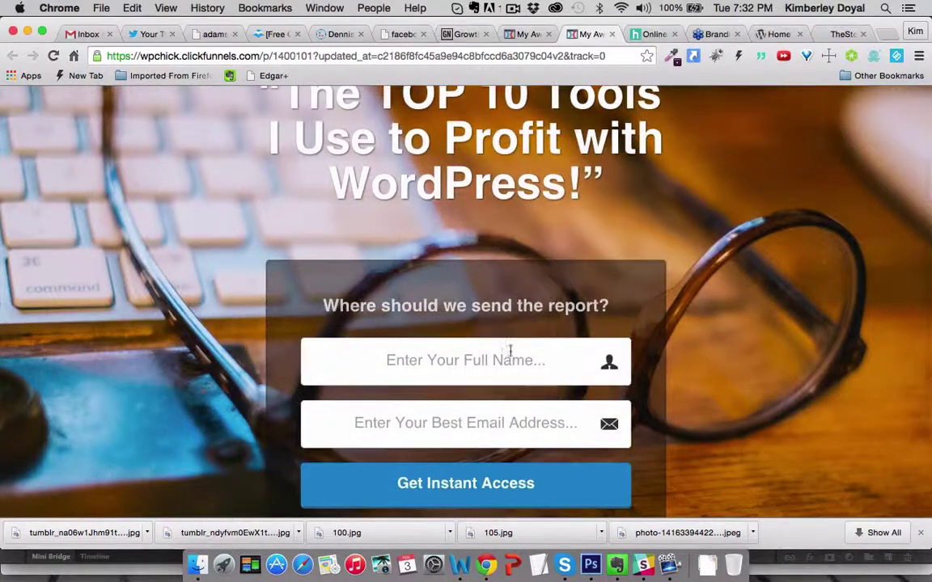
pyautogui.click(486, 365)
pyautogui.write('Kim')
pyautogui.click(474, 422)
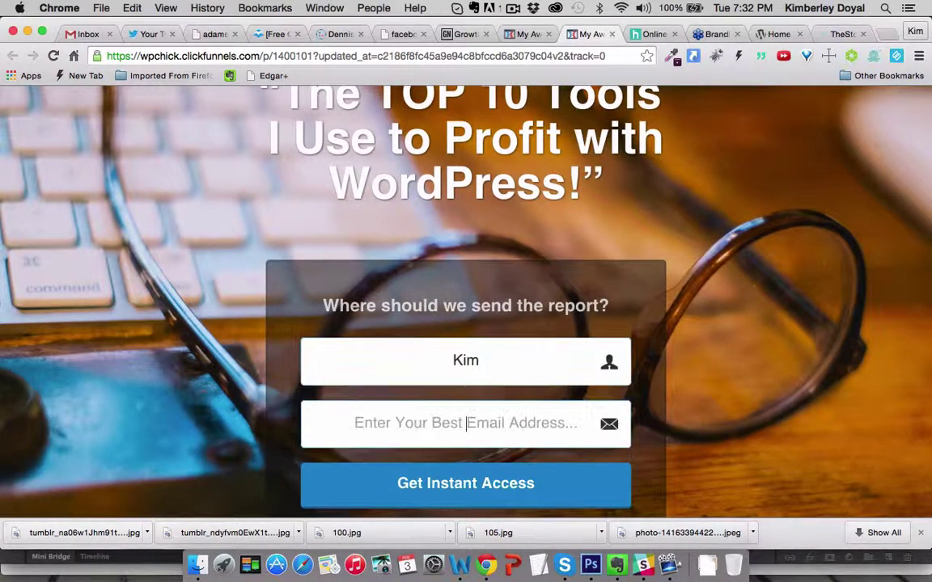
pyautogui.write('kim')
pyautogui.click(351, 458)
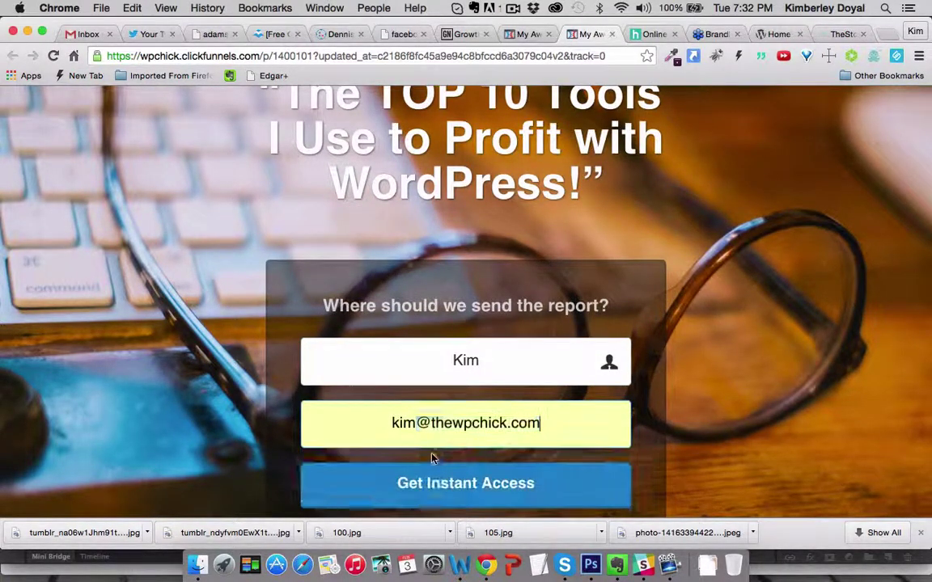
pyautogui.scroll(-3, 430, 456)
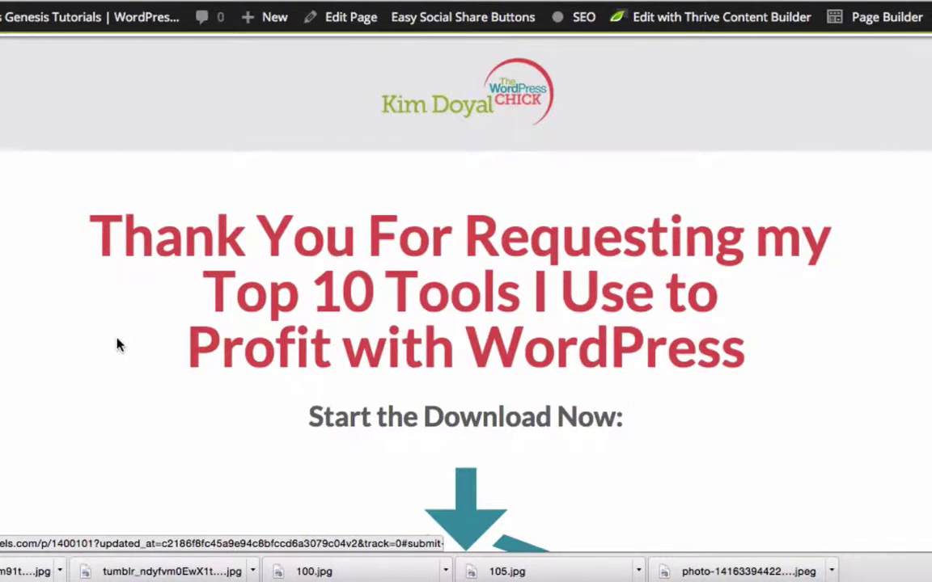
# Scroll the thank-you page down to the green Start Download button
pyautogui.scroll(-3, 119, 343)
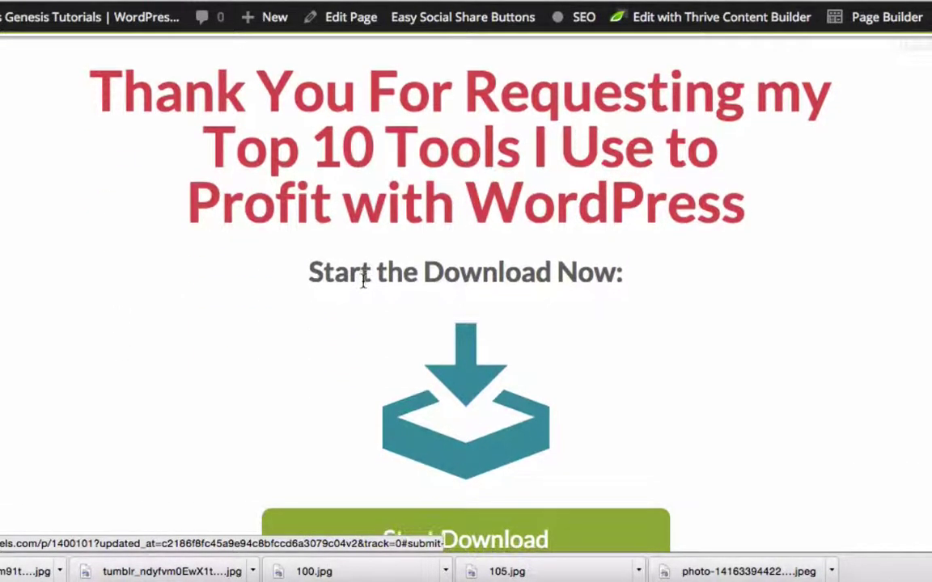
pyautogui.scroll(-3, 367, 283)
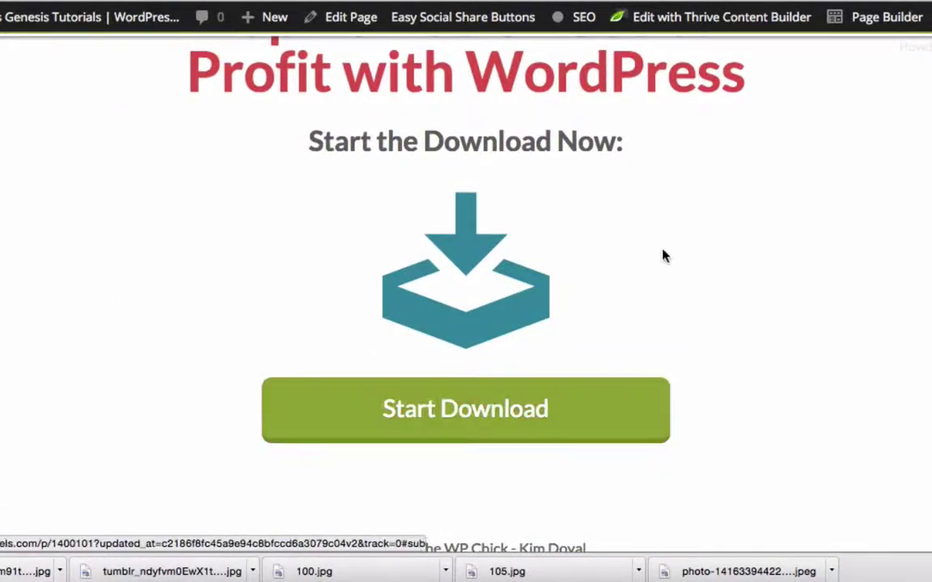
pyautogui.scroll(5, 663, 255)
pyautogui.scroll(2, 662, 250)
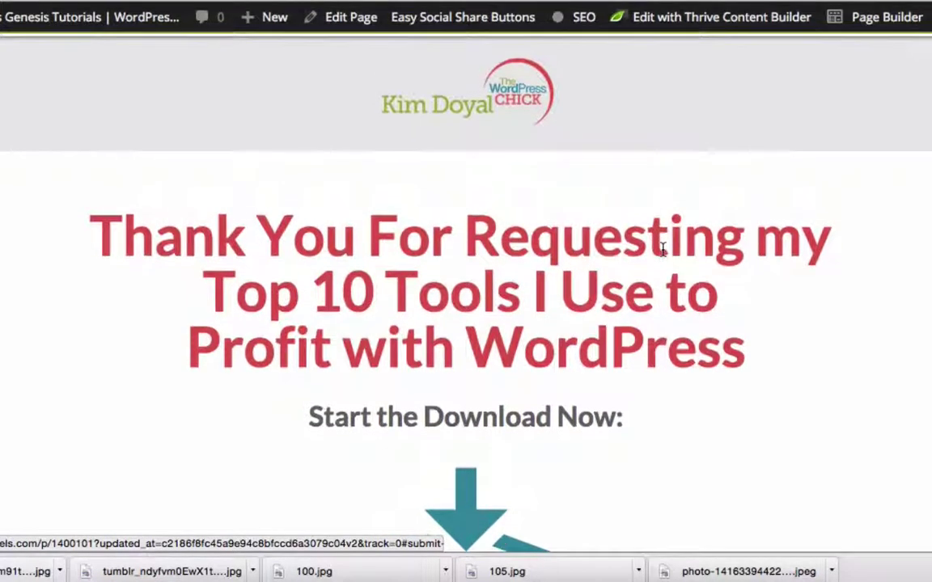
pyautogui.scroll(-5, 662, 249)
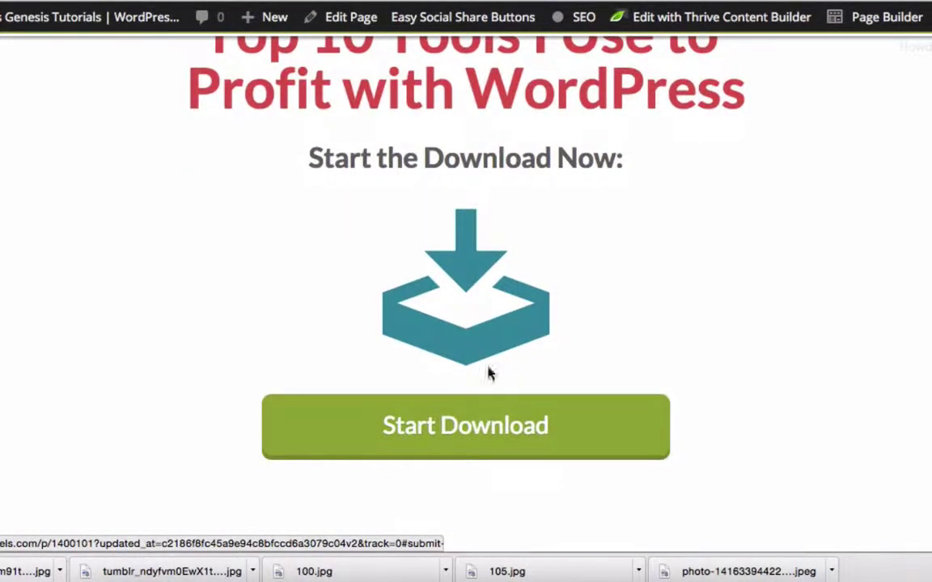
# Download the Top 10 Tools report and scroll through its Hatchbuck, LeadPages and Click Funnels sections
pyautogui.click(467, 427)
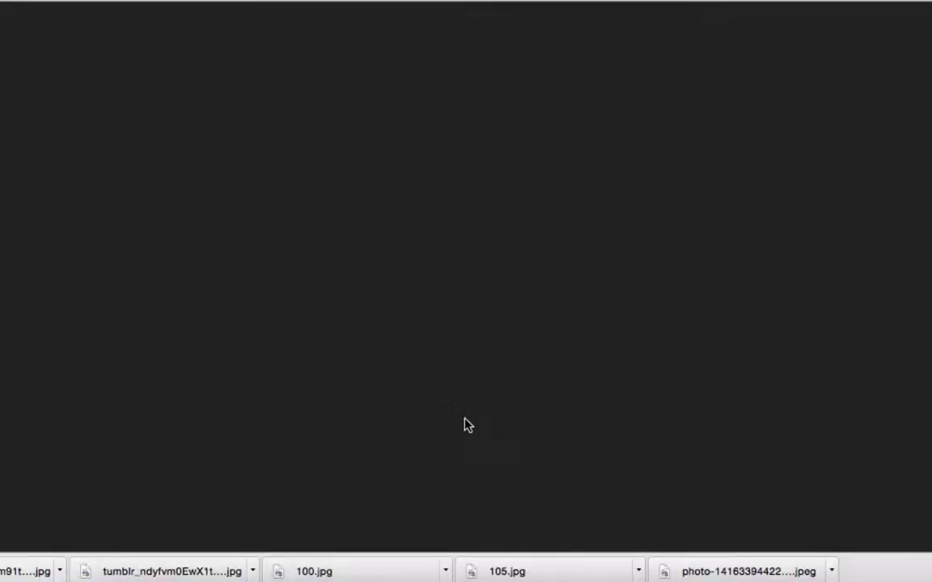
pyautogui.scroll(-15, 628, 338)
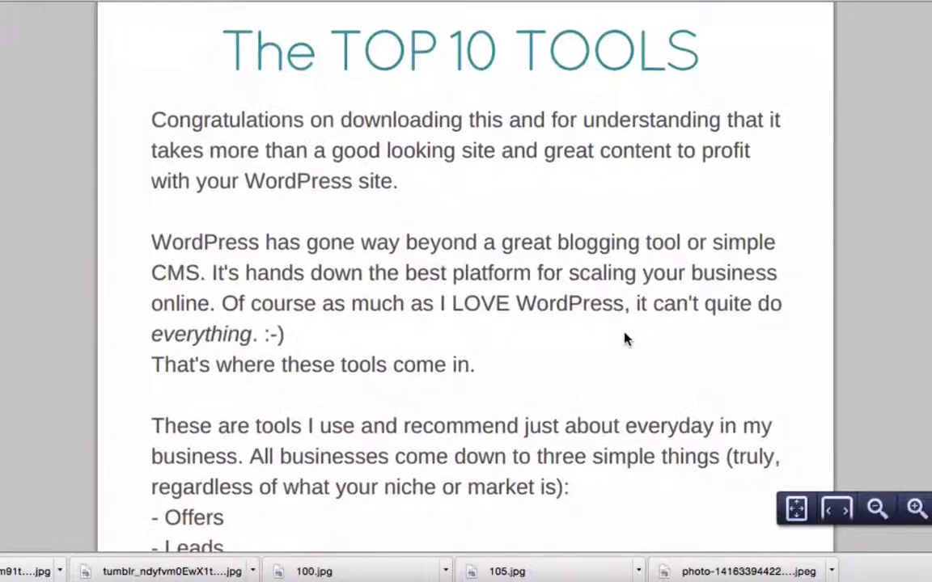
pyautogui.scroll(-18, 624, 338)
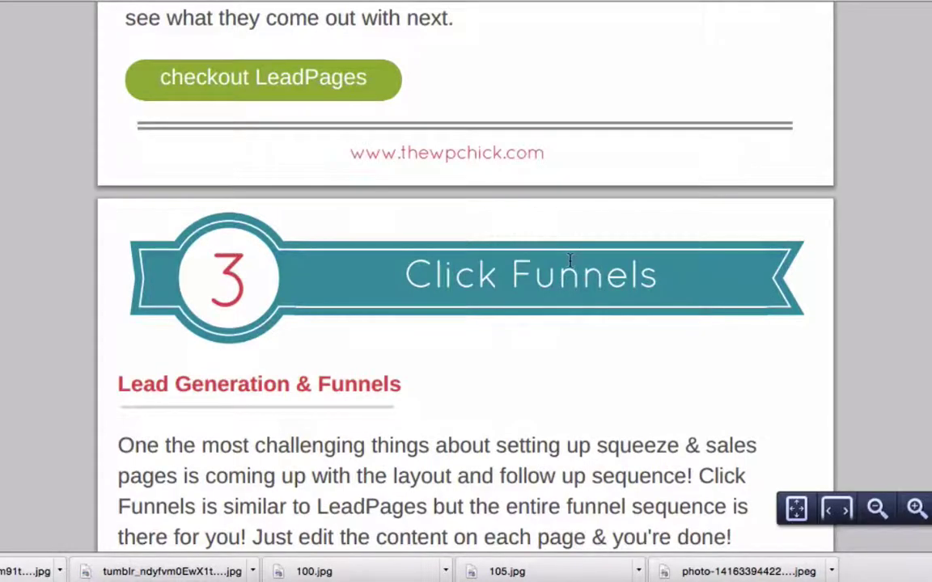
pyautogui.scroll(-10, 570, 267)
pyautogui.scroll(20, 570, 267)
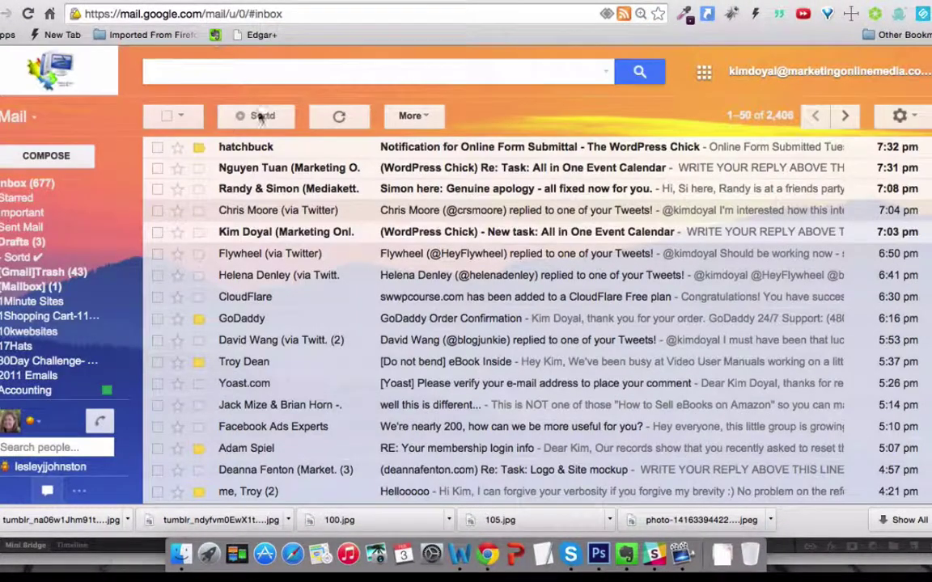
# Check the Hatchbuck 'Online Form Submittal' email's 7:32 PM submission time and fields, then return to the inbox
pyautogui.click(437, 148)
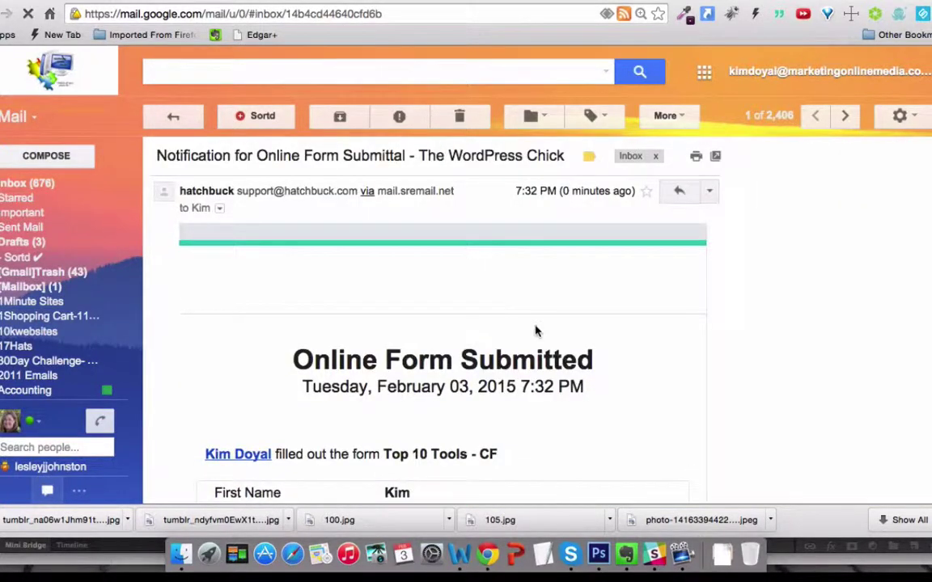
pyautogui.scroll(-3, 536, 330)
pyautogui.moveTo(518, 287); pyautogui.dragTo(599, 283)
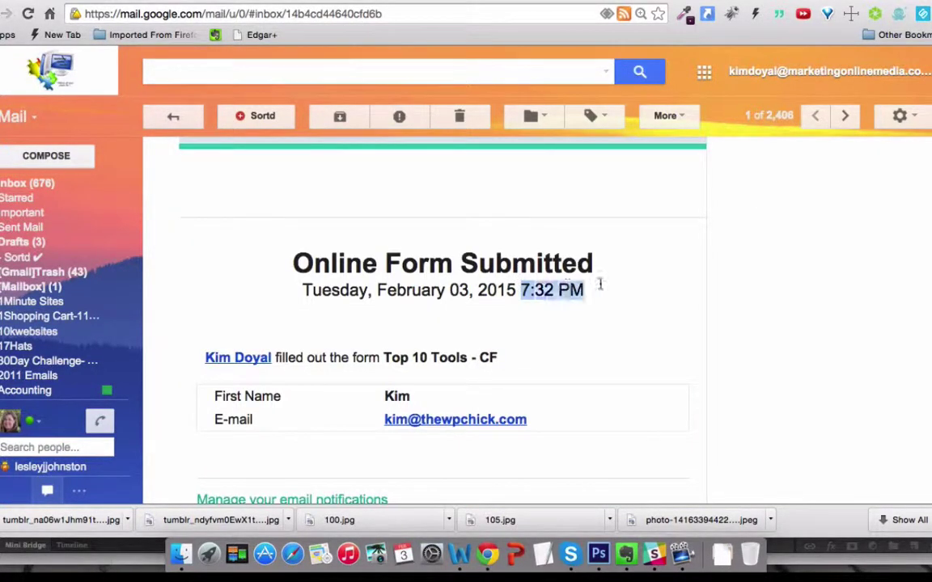
pyautogui.scroll(3, 234, 252)
pyautogui.click(24, 184)
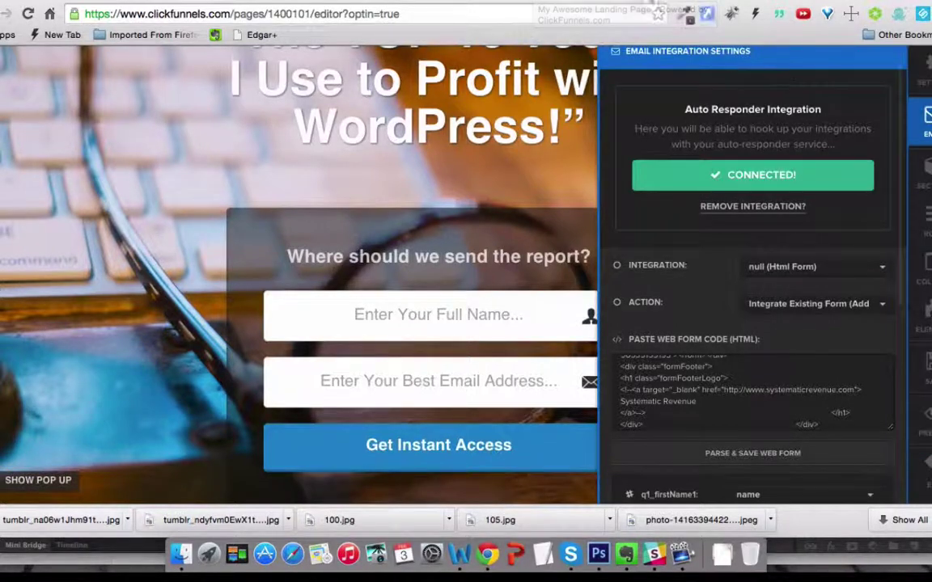
# Close Hatchbuck's HTML/CSS Code dialog, then close ClickFunnels' Email Integration Settings panel
pyautogui.hotkey('ctrl', 'Tab')
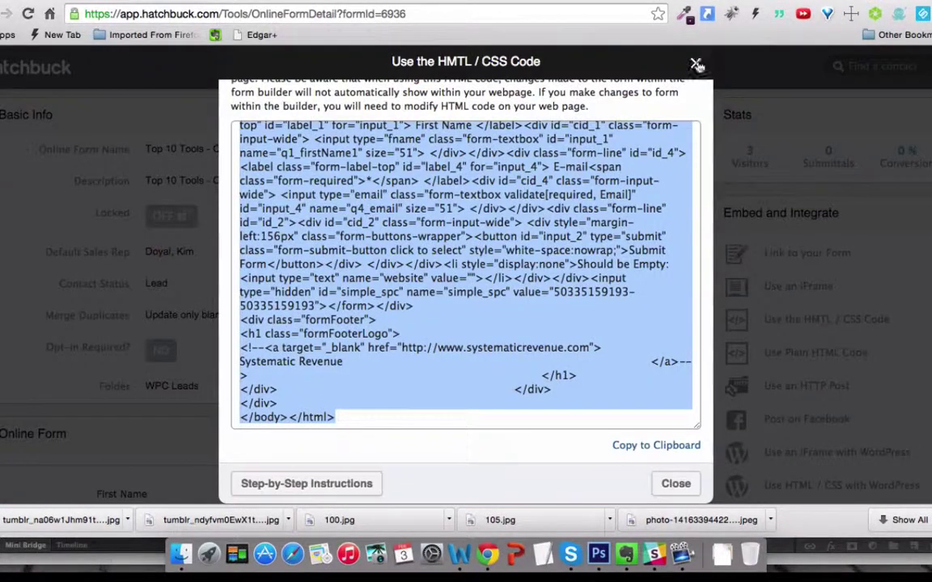
pyautogui.click(696, 62)
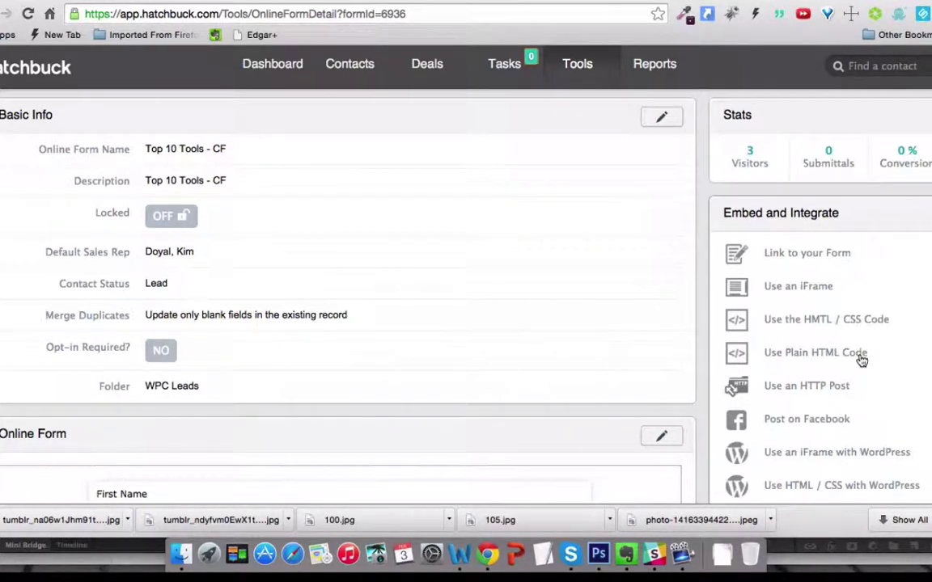
pyautogui.hotkey('ctrl', 'Tab')
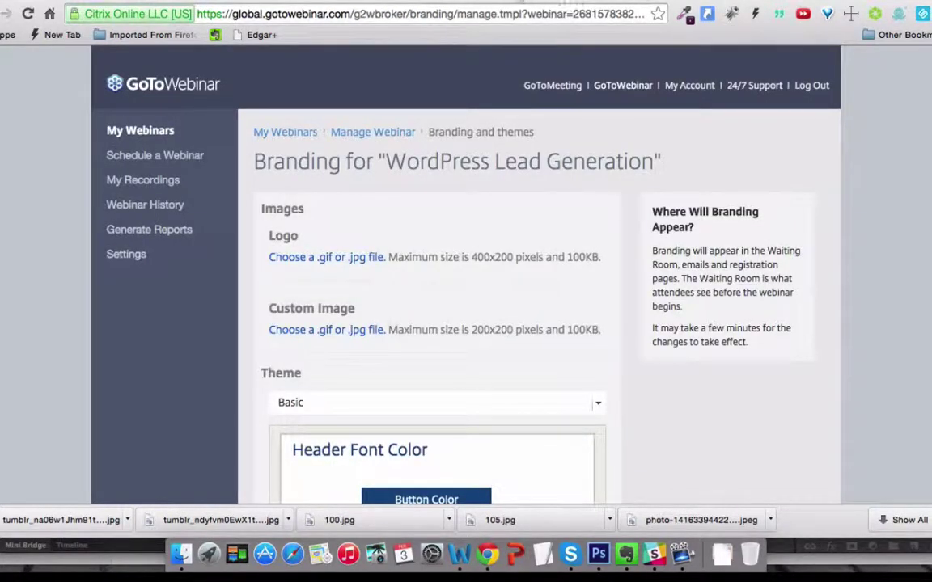
pyautogui.hotkey('ctrl', 'Tab')
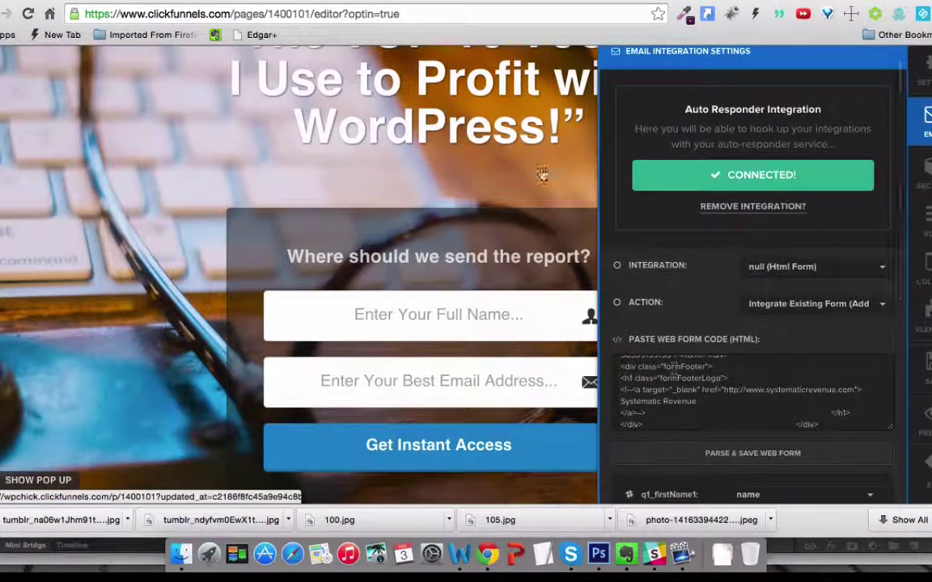
pyautogui.click(599, 177)
pyautogui.scroll(3, 812, 391)
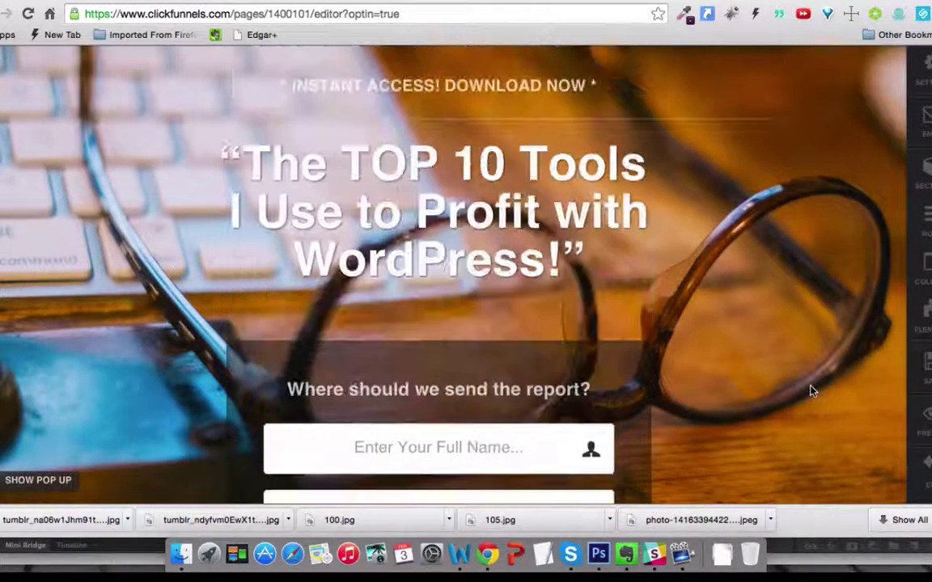
pyautogui.scroll(1, 812, 390)
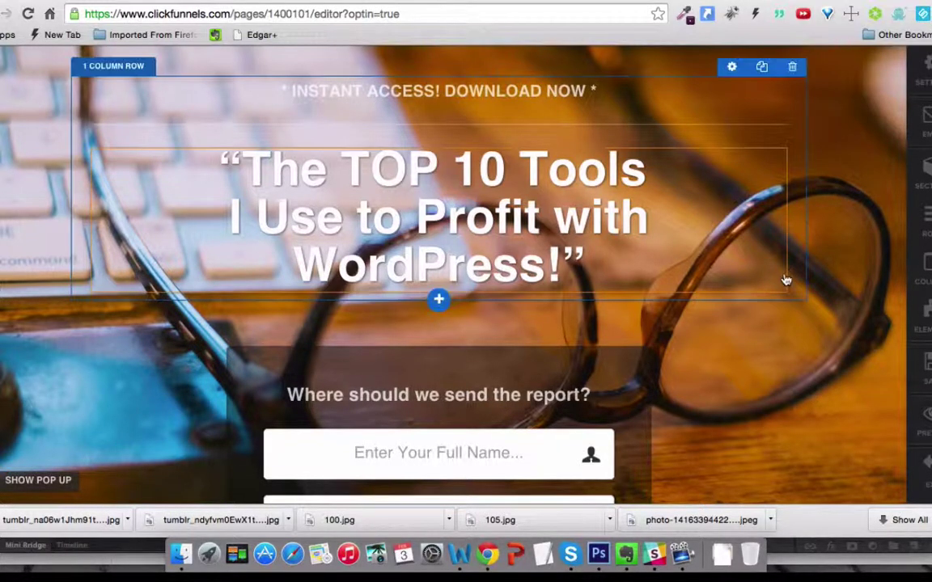
# Go from the optin editor to the funnels dashboard and open the SWWP funnel
pyautogui.click(925, 477)
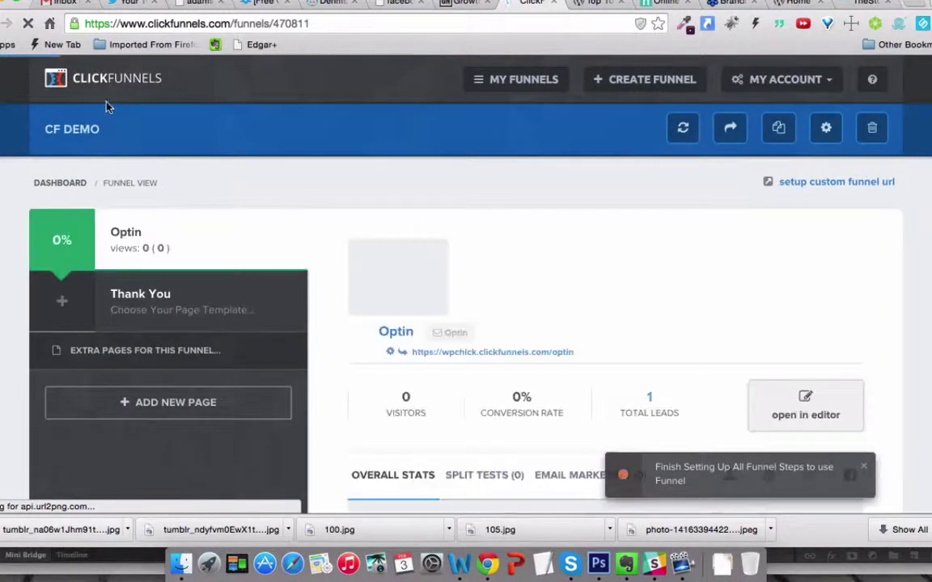
pyautogui.click(516, 81)
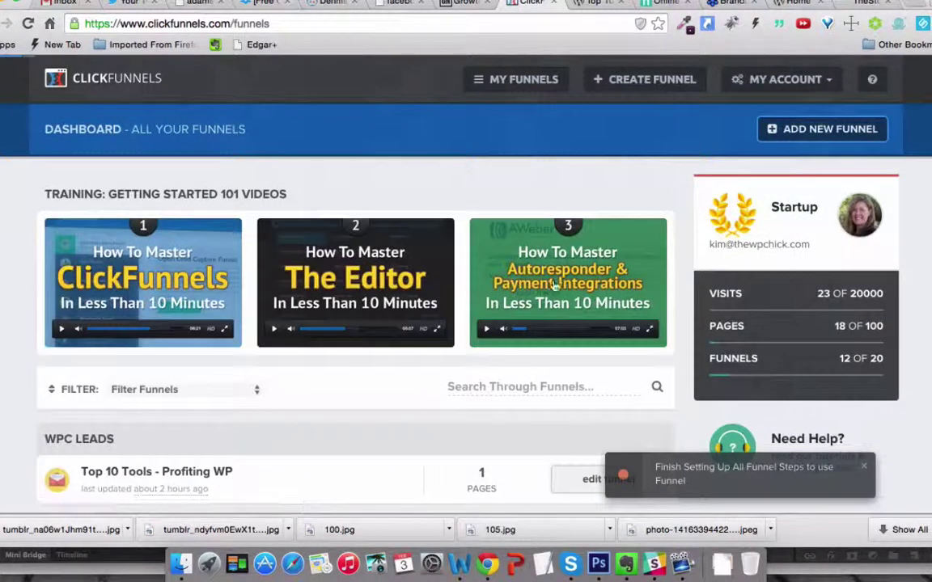
pyautogui.scroll(-5, 218, 396)
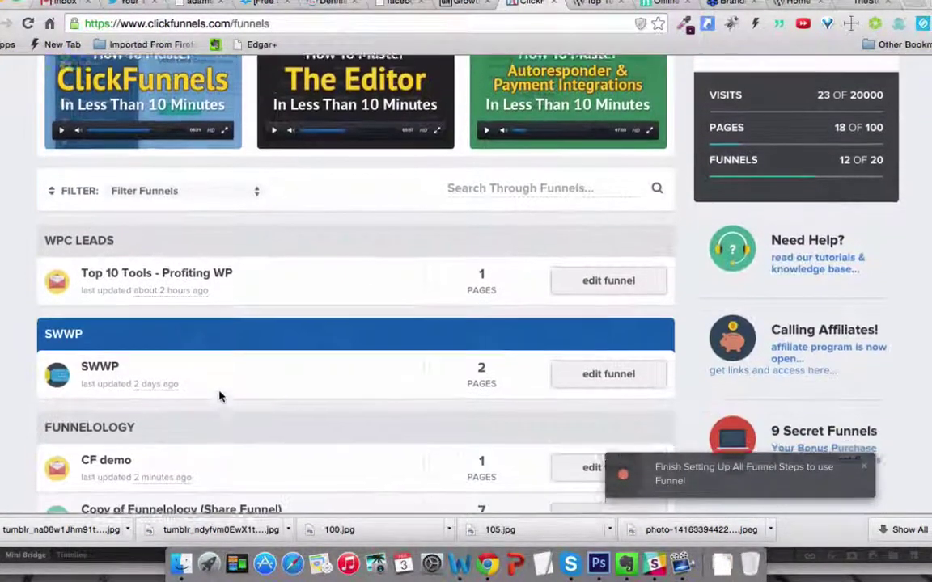
pyautogui.scroll(-1, 219, 395)
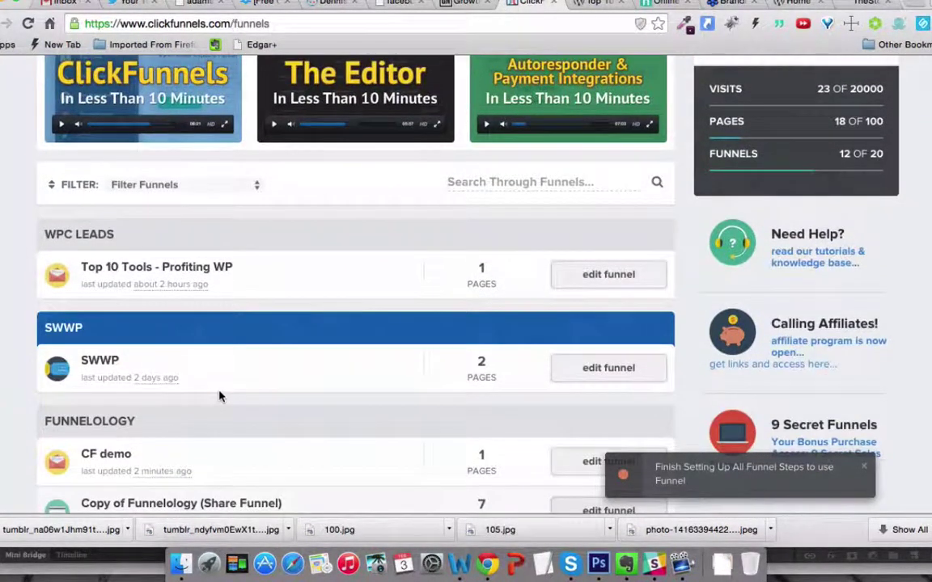
pyautogui.click(99, 363)
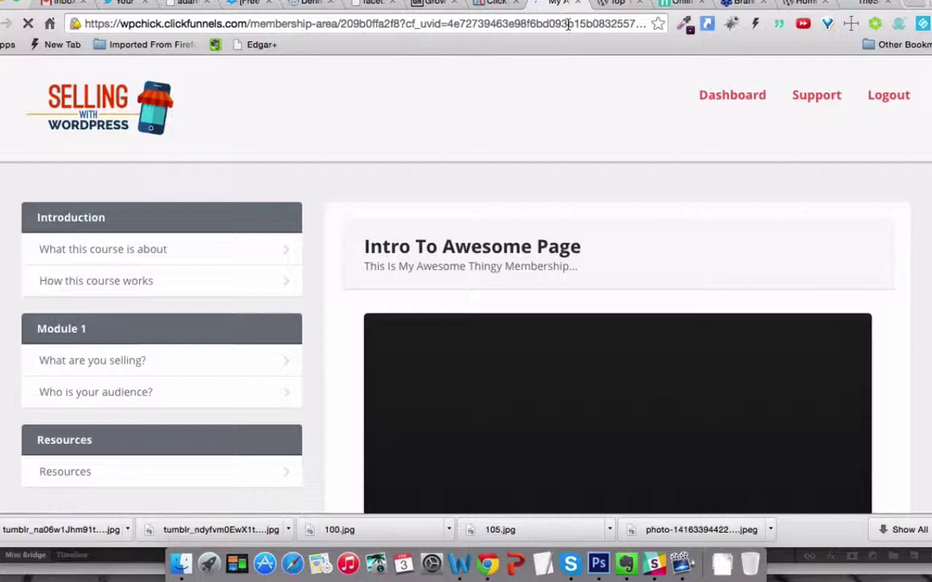
# Show the SWWP funnel's Membership Area step details
pyautogui.click(494, 3)
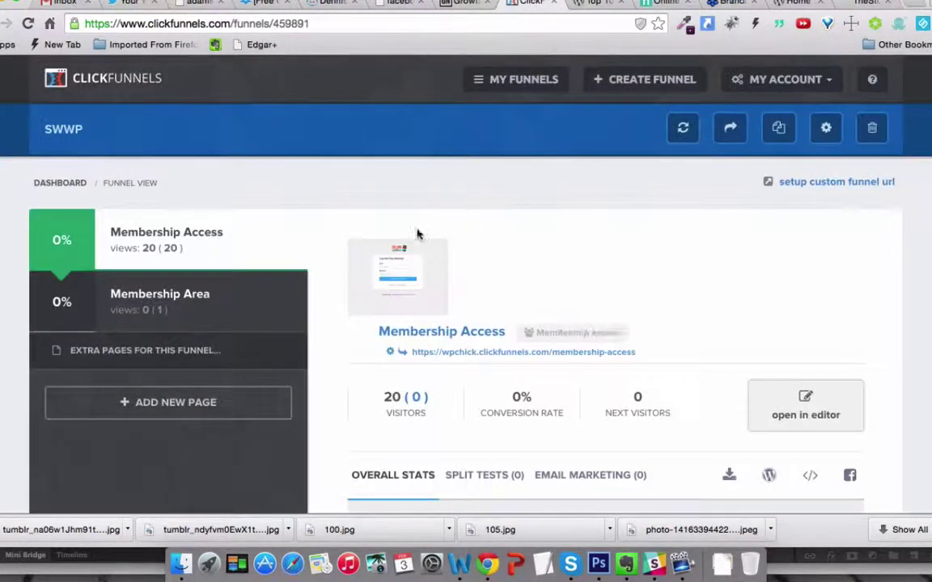
pyautogui.scroll(-1, 402, 275)
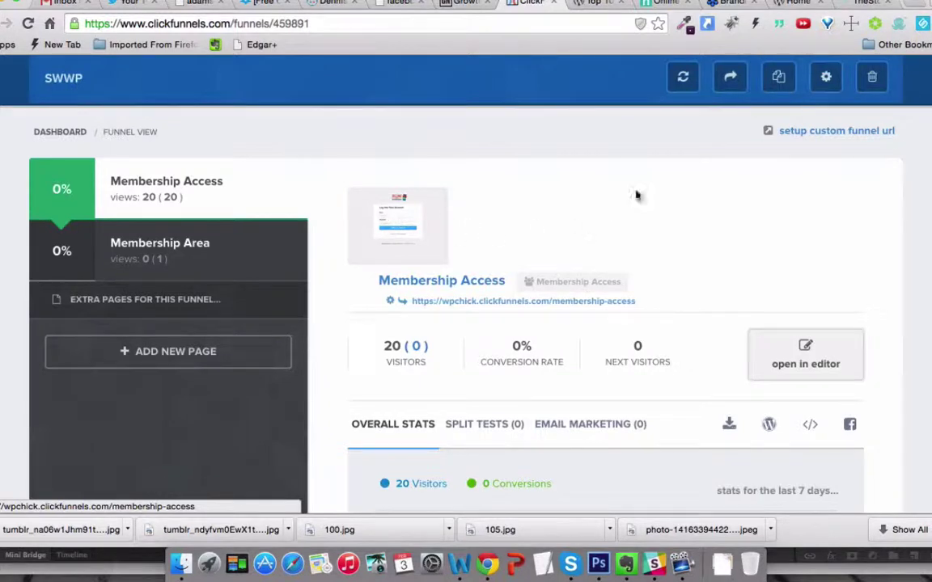
pyautogui.scroll(-1, 634, 193)
pyautogui.click(200, 199)
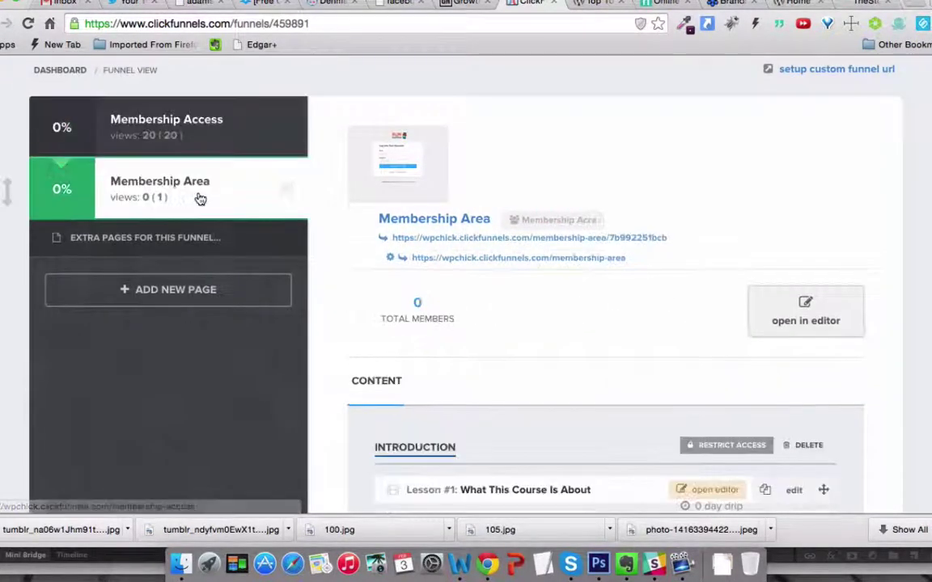
# Preview the live membership area's course modules, then close that page
pyautogui.click(404, 259)
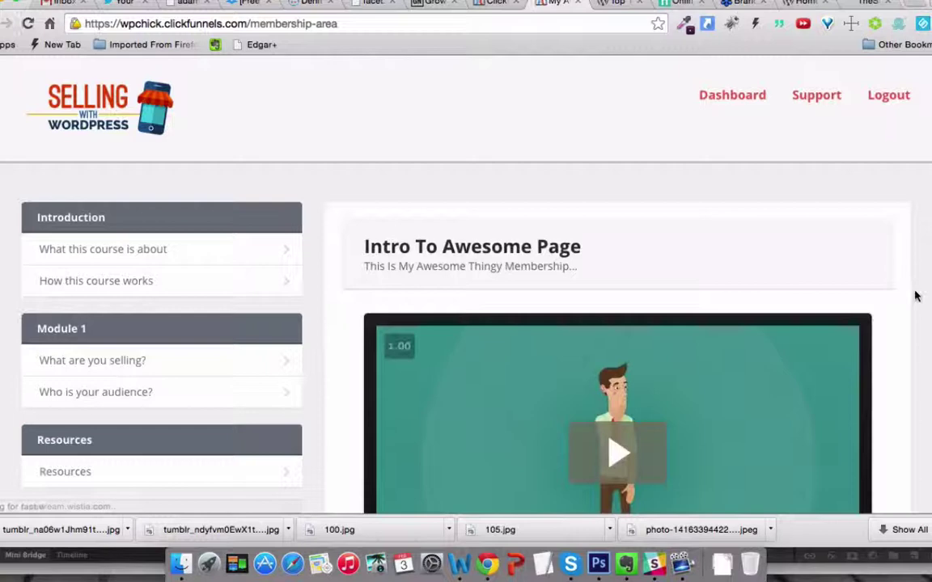
pyautogui.scroll(-5, 915, 296)
pyautogui.scroll(10, 915, 296)
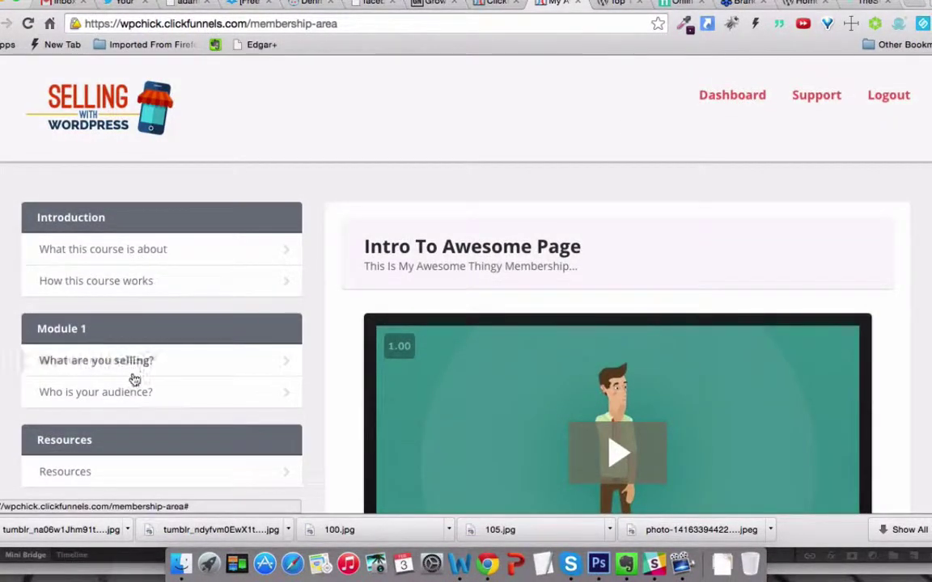
pyautogui.scroll(-2, 598, 160)
pyautogui.scroll(3, 521, 264)
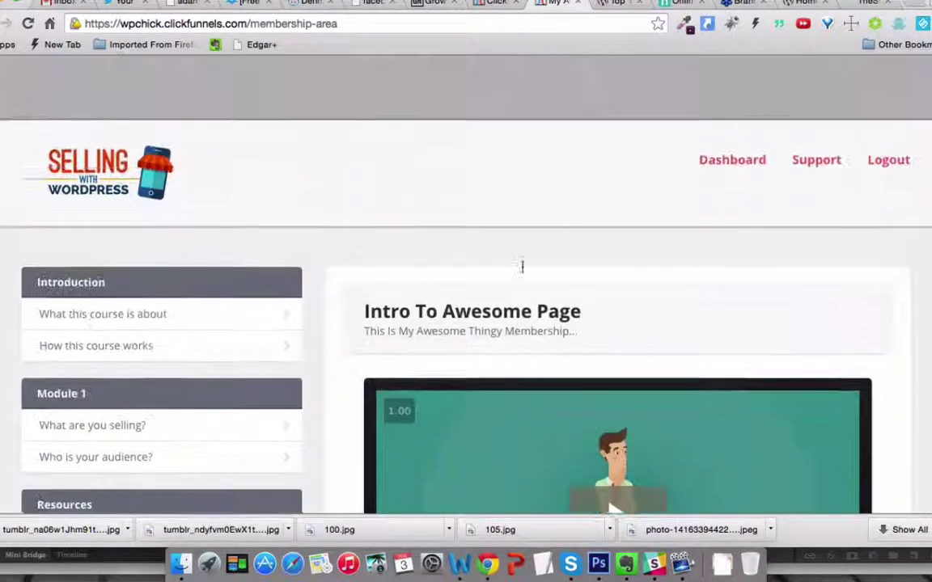
pyautogui.click(577, 4)
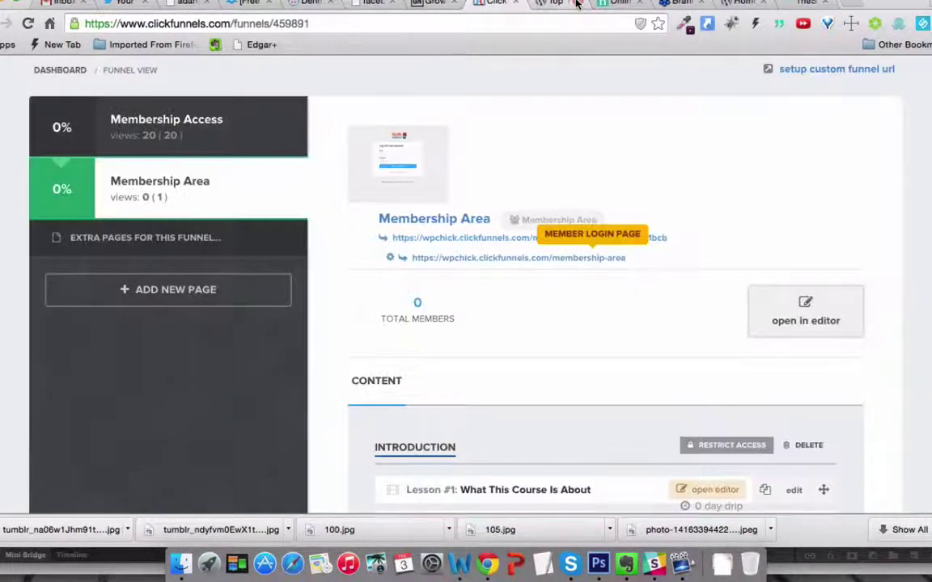
pyautogui.scroll(1, 607, 160)
pyautogui.scroll(2, 607, 160)
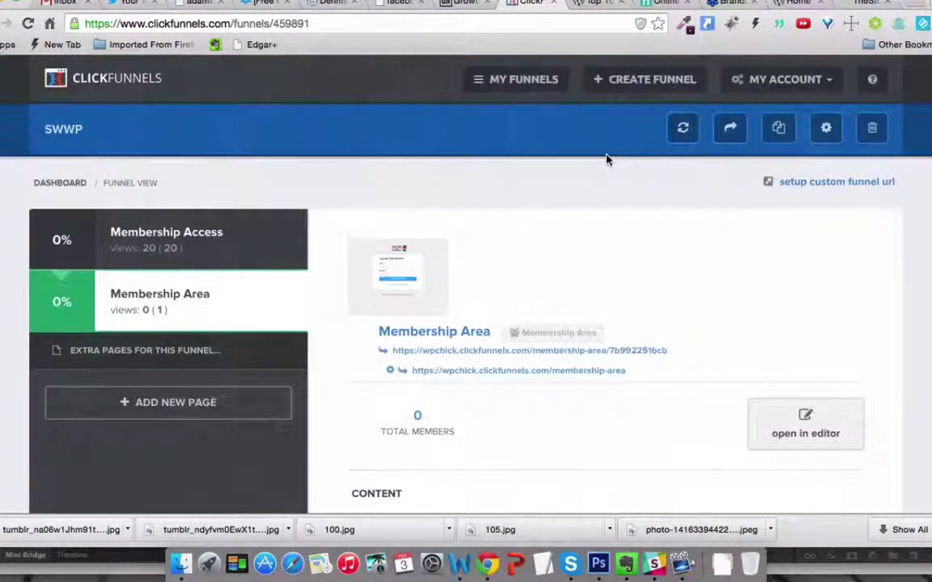